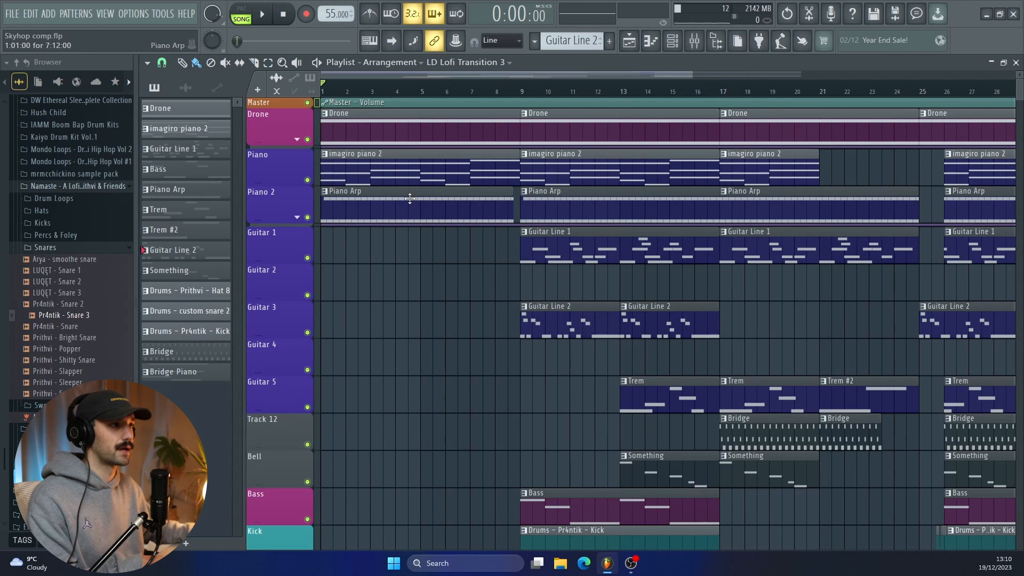
Open the imagiro piano 2 pattern's notes and audition its chords one at a time across the eight bars
double_click(409, 183)
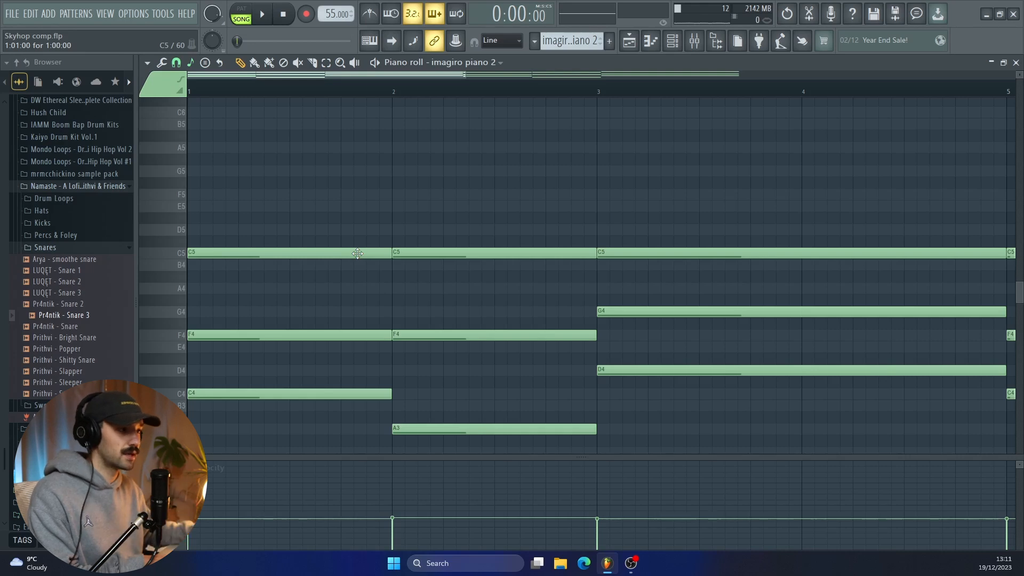
scroll(328, 270, down, 2)
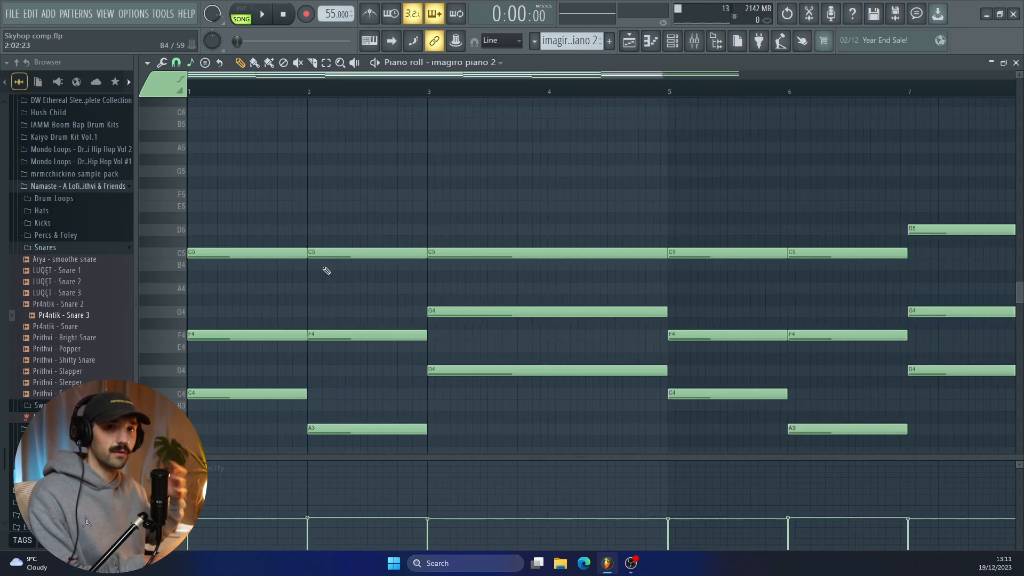
scroll(196, 231, down, 3)
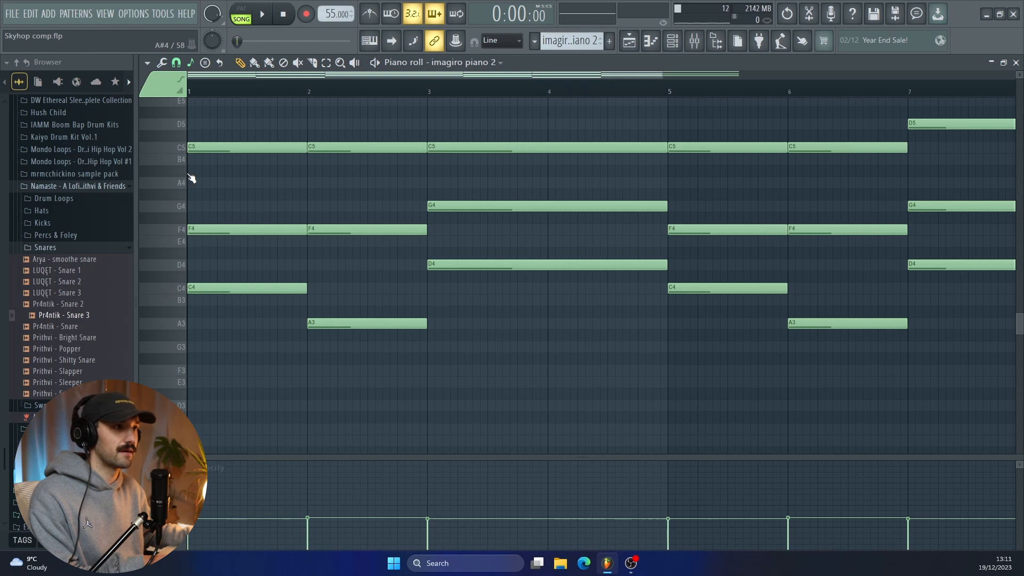
key(space)
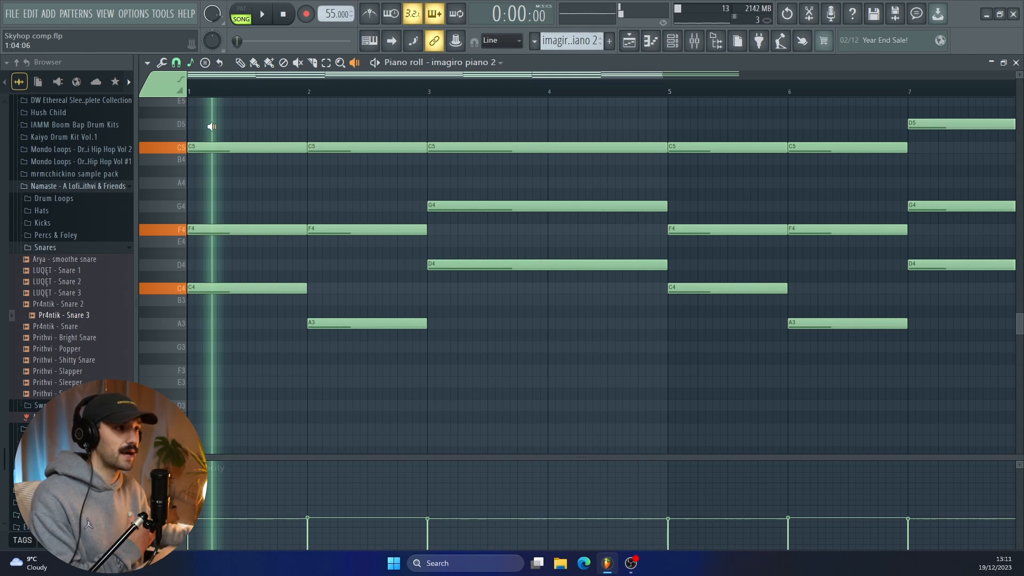
key(space)
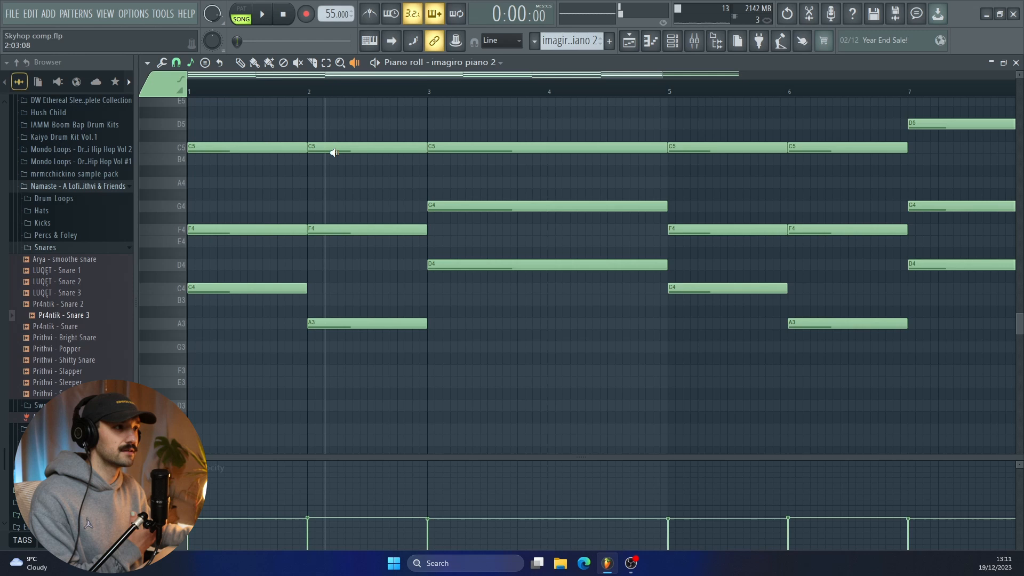
click(332, 185)
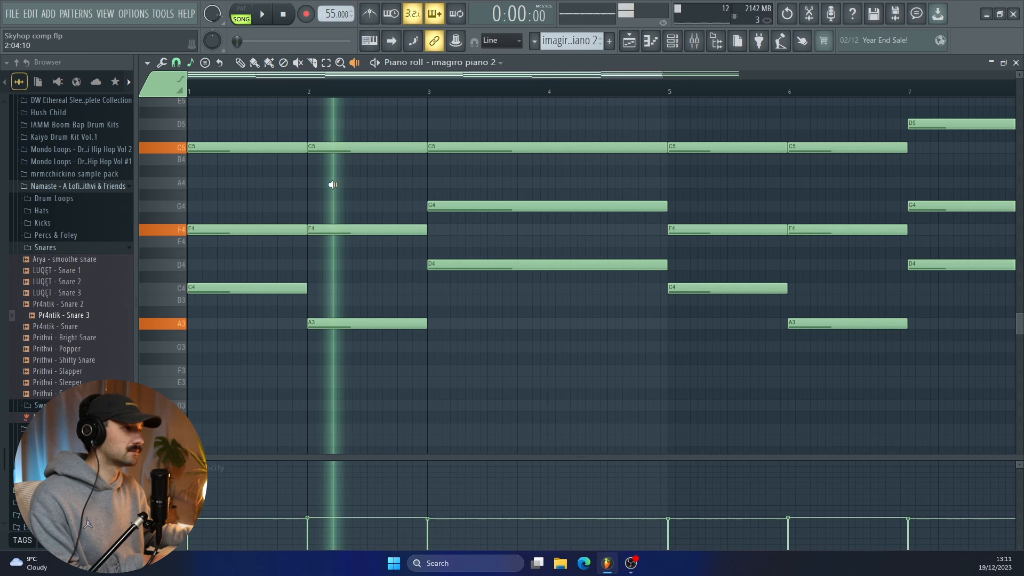
click(442, 182)
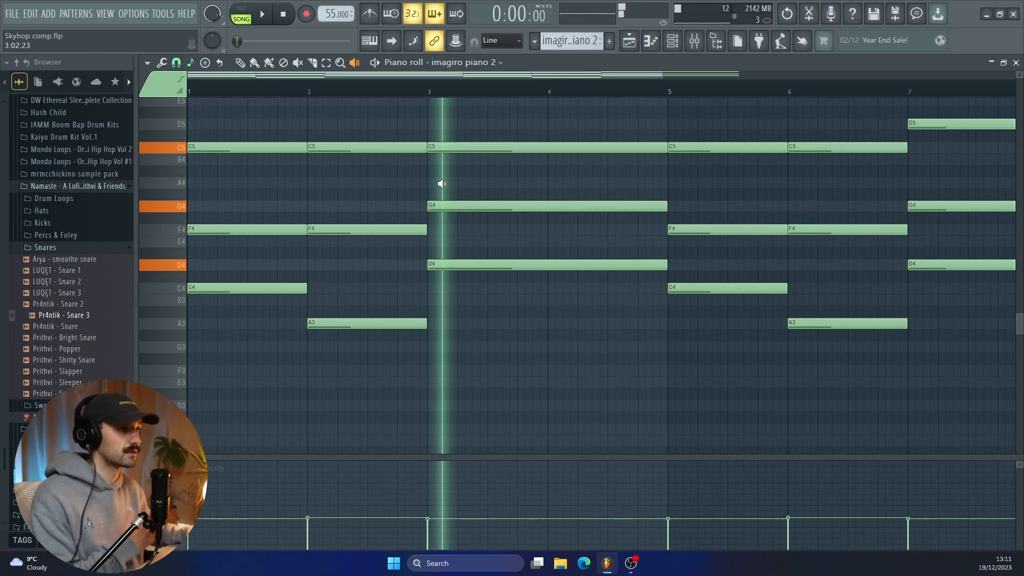
scroll(807, 268, right, 3)
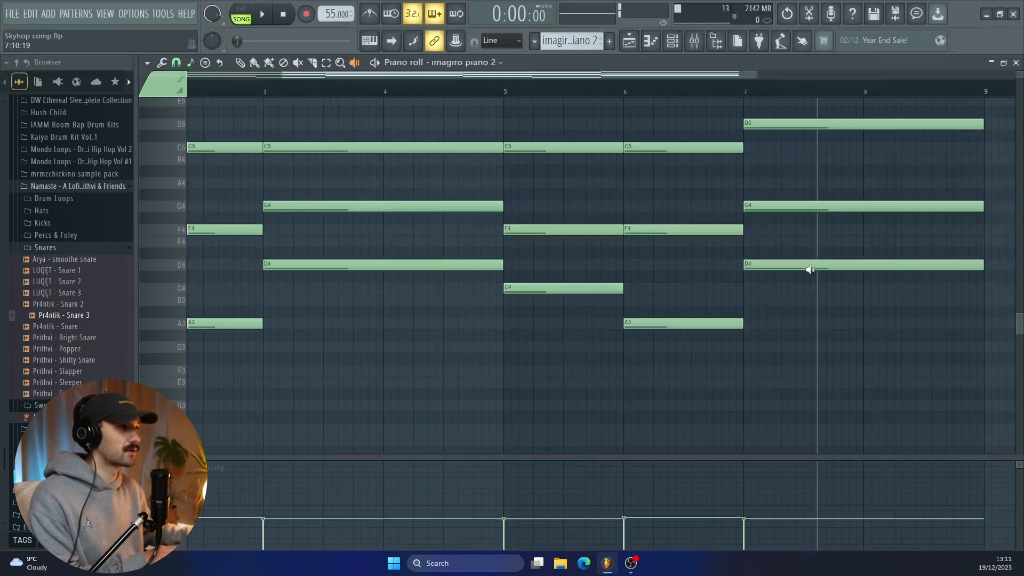
click(556, 199)
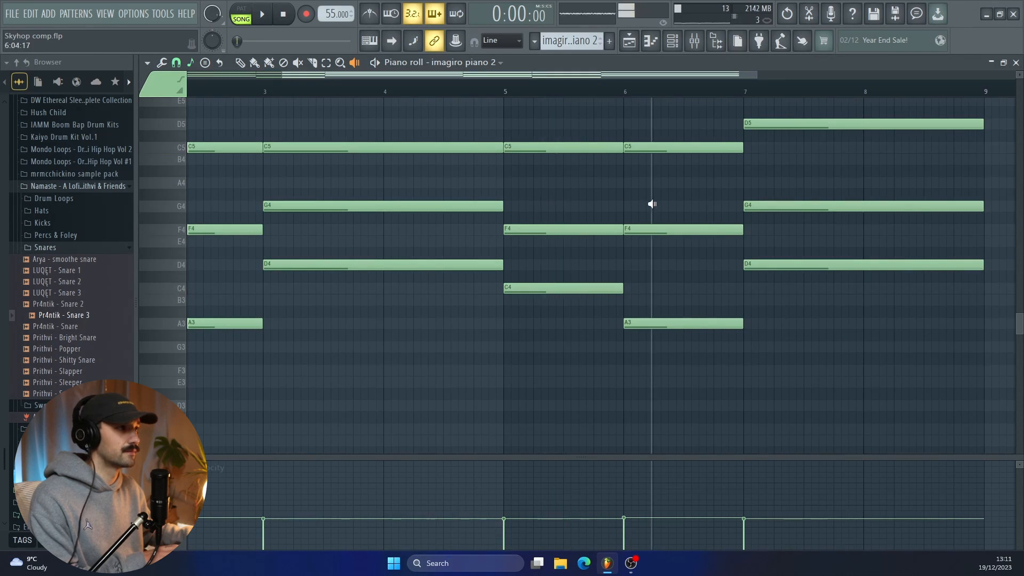
scroll(667, 204, right, 2)
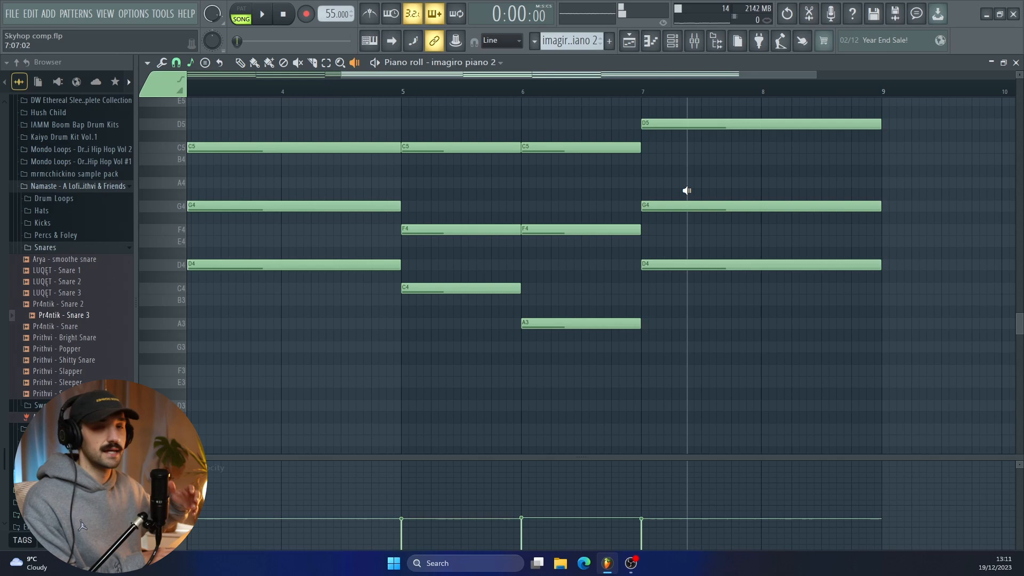
click(687, 191)
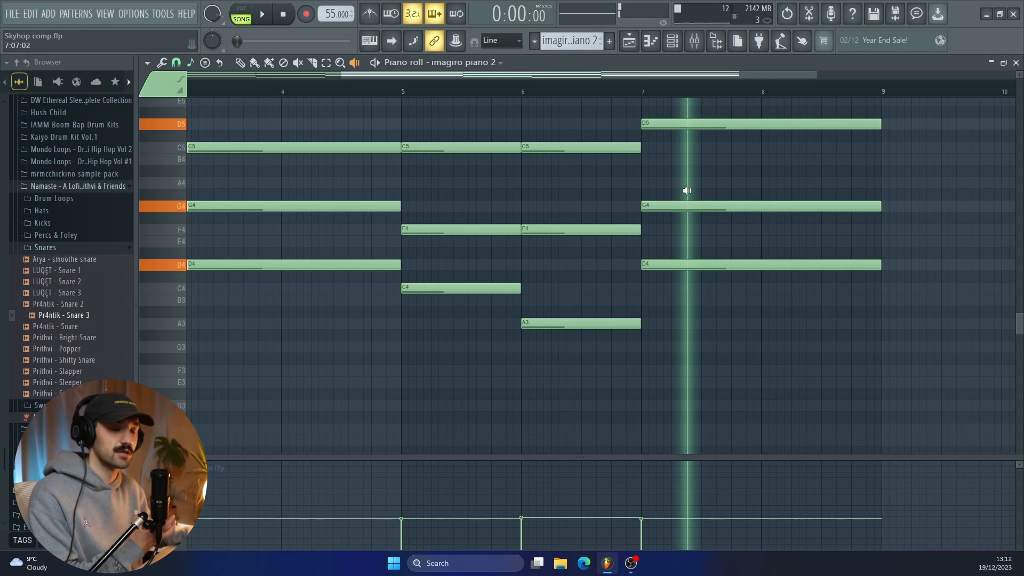
Play the full imagiro piano 2 chord progression in pattern mode, then stop playback
scroll(687, 190, down, 3)
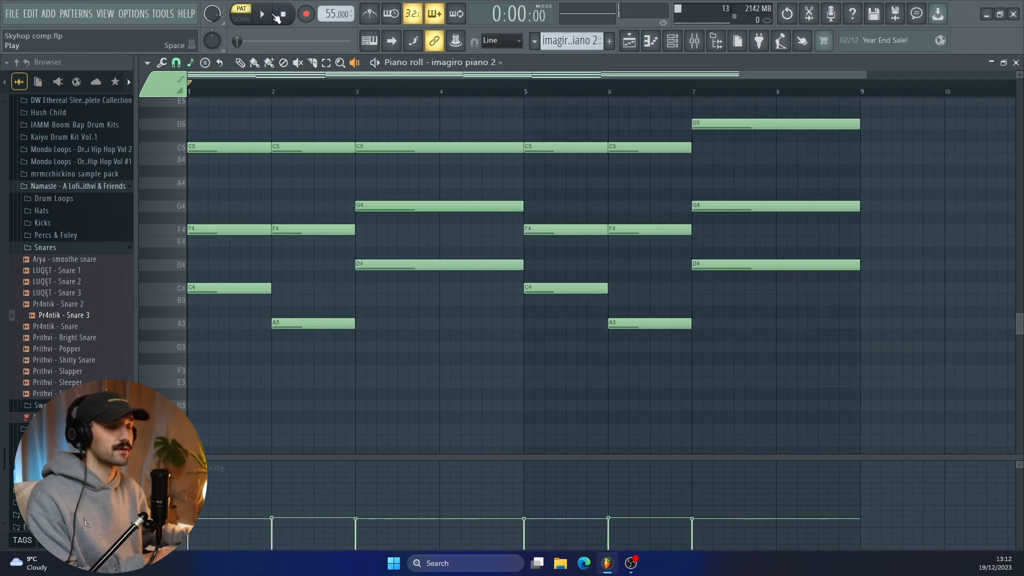
click(270, 16)
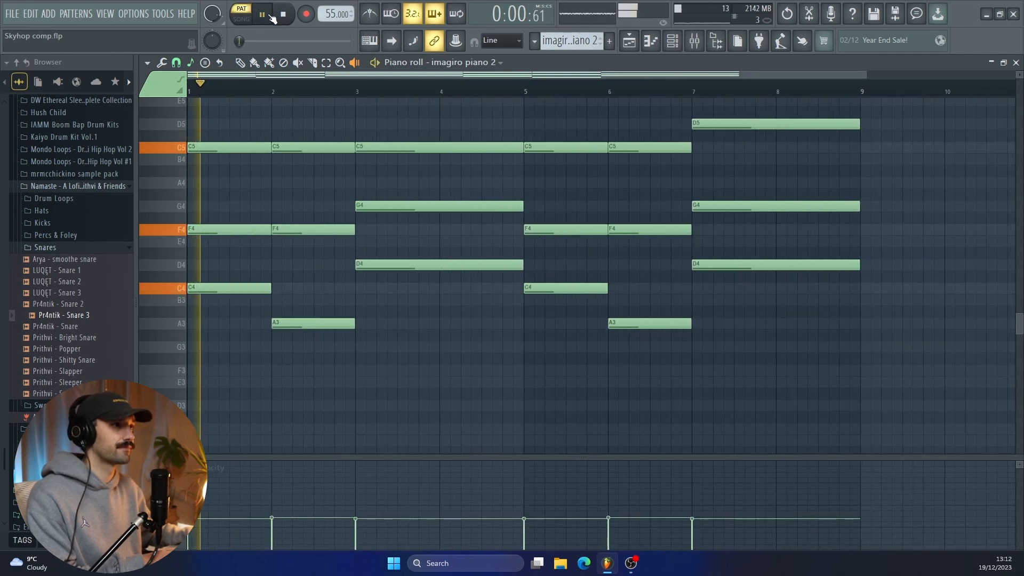
scroll(322, 144, up, 2)
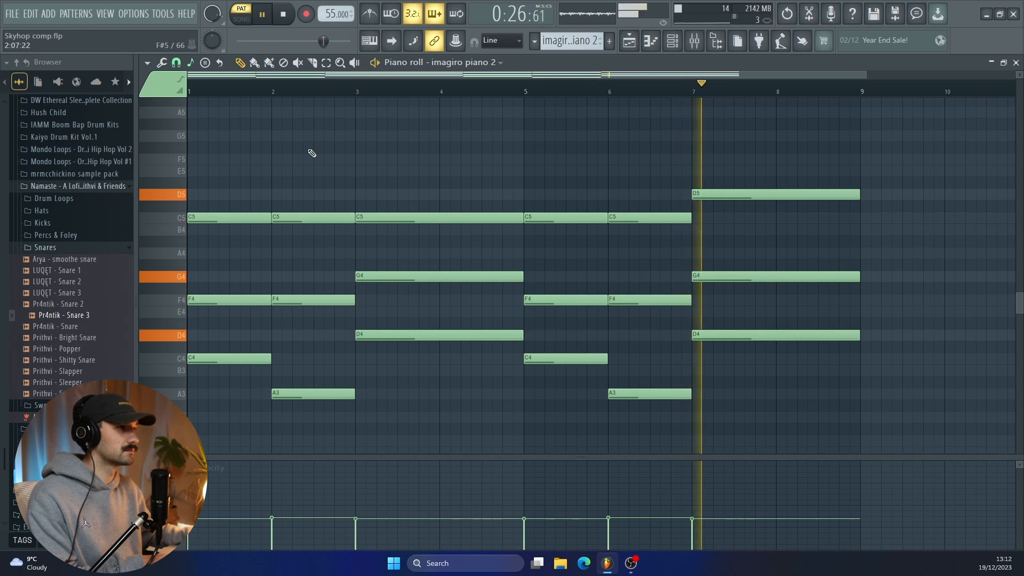
click(283, 14)
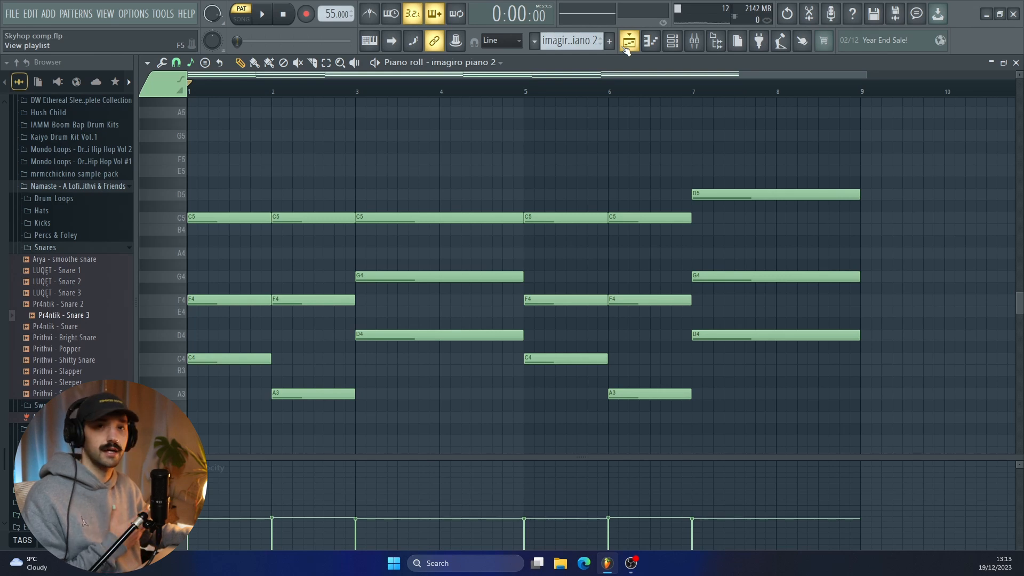
Return to the playlist and open the Drone pattern's notes for inspection
click(626, 48)
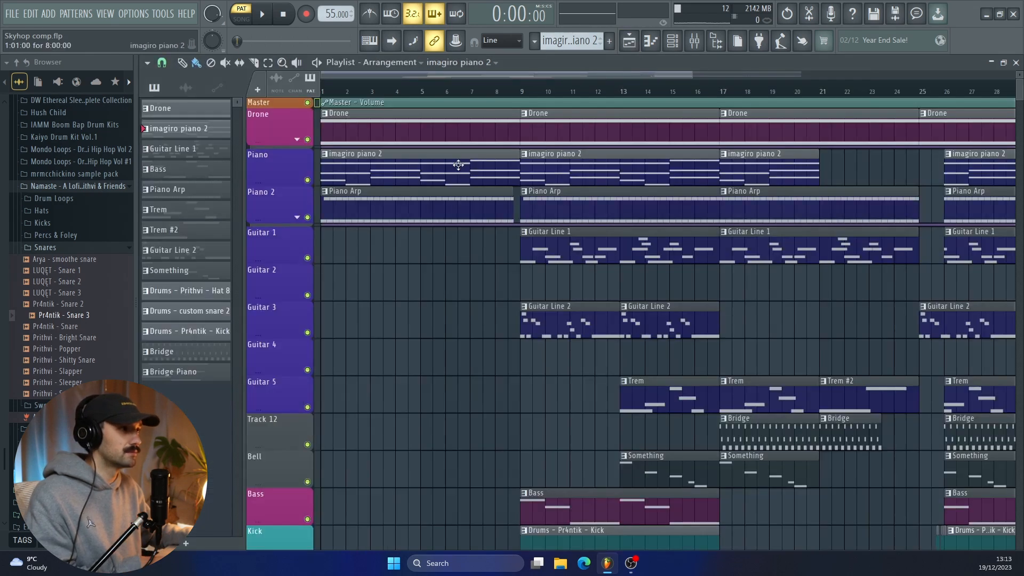
double_click(362, 130)
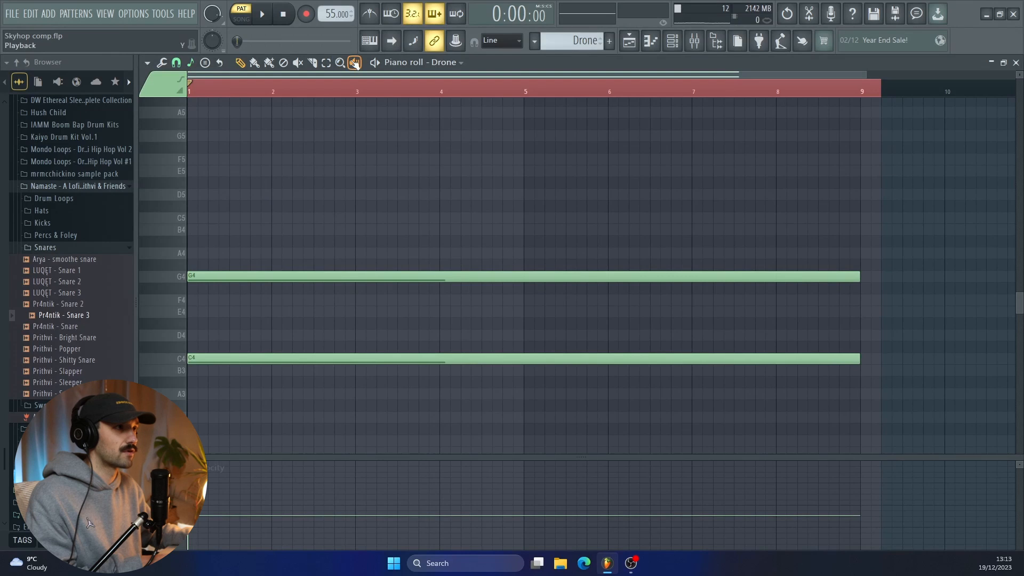
click(355, 198)
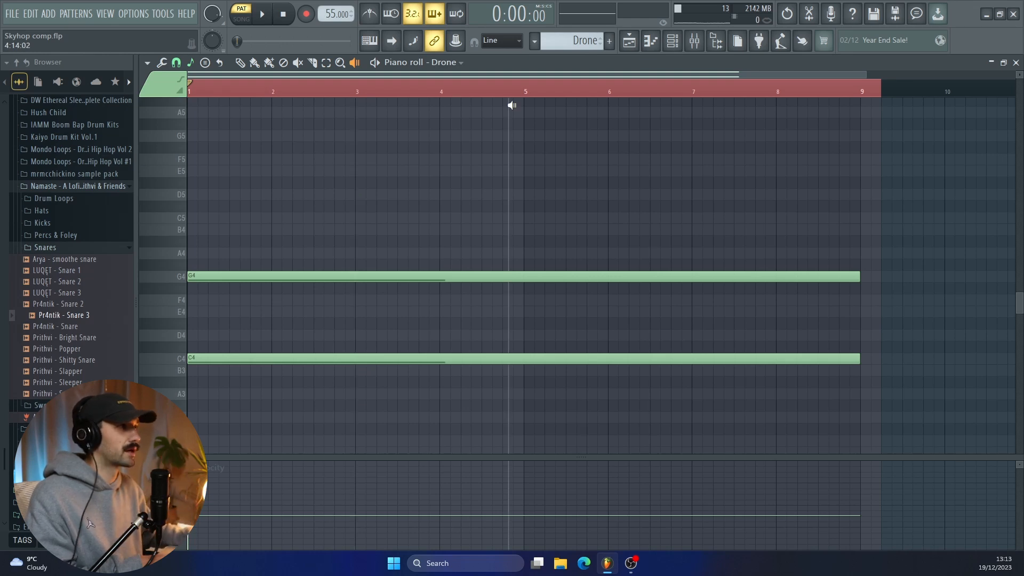
Inspect the Ozone 11 Equalizer curve on the Drone mixer track, then close the equalizer and mixer
key(F9)
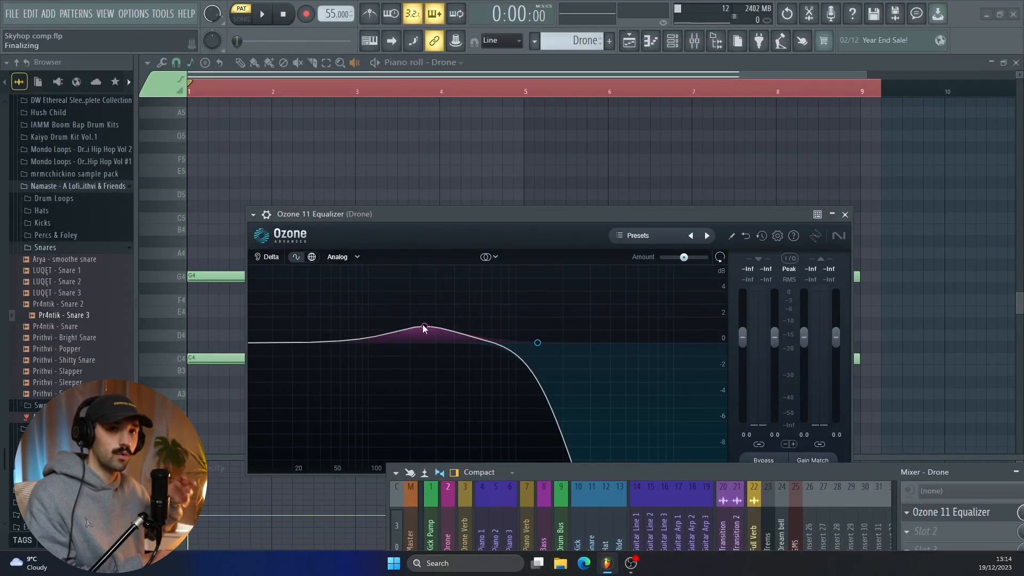
click(845, 214)
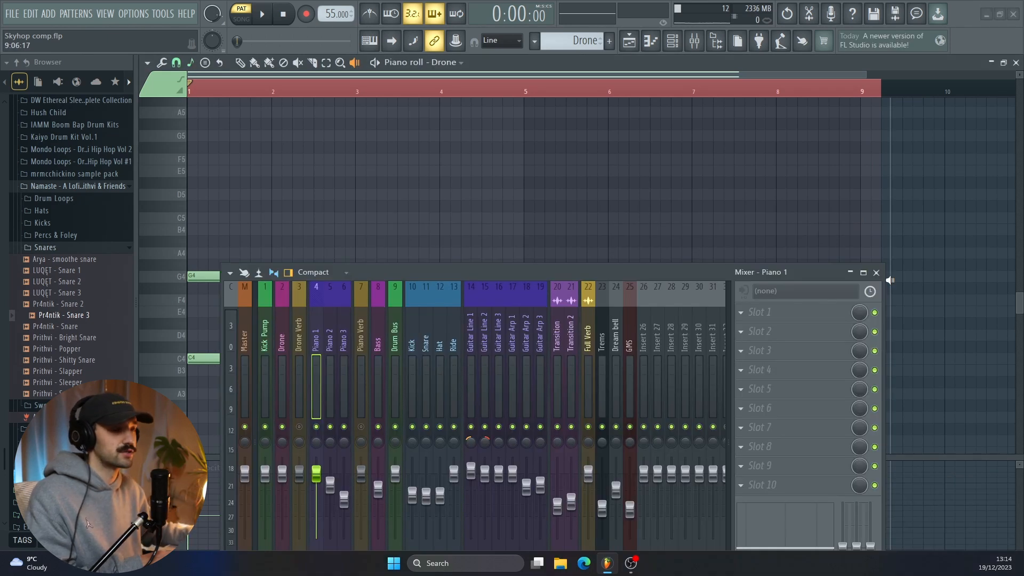
click(877, 272)
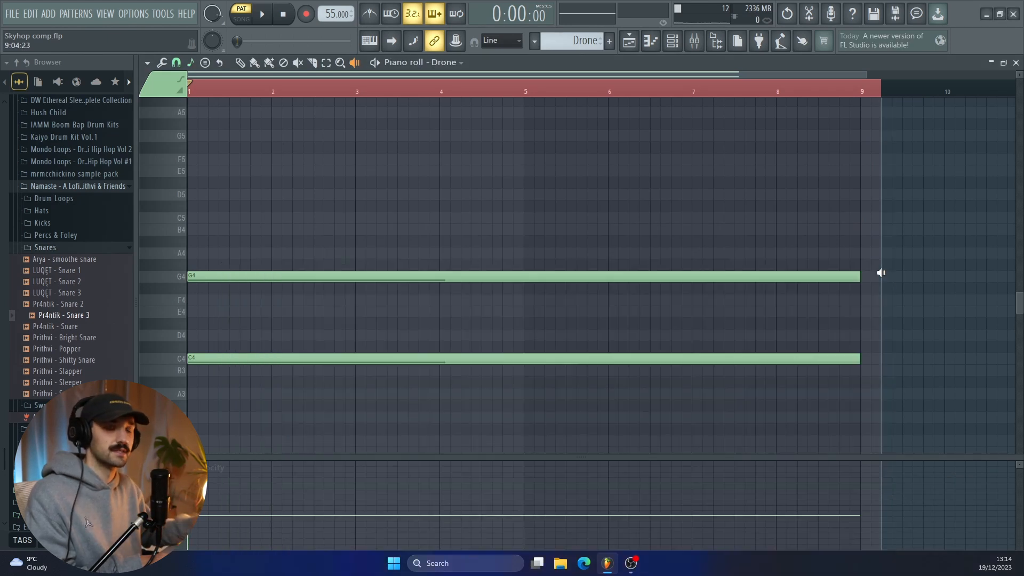
Open the Piano Arp pattern's notes and inspect the settings of its imagiro piano 2 #2 instrument
click(628, 43)
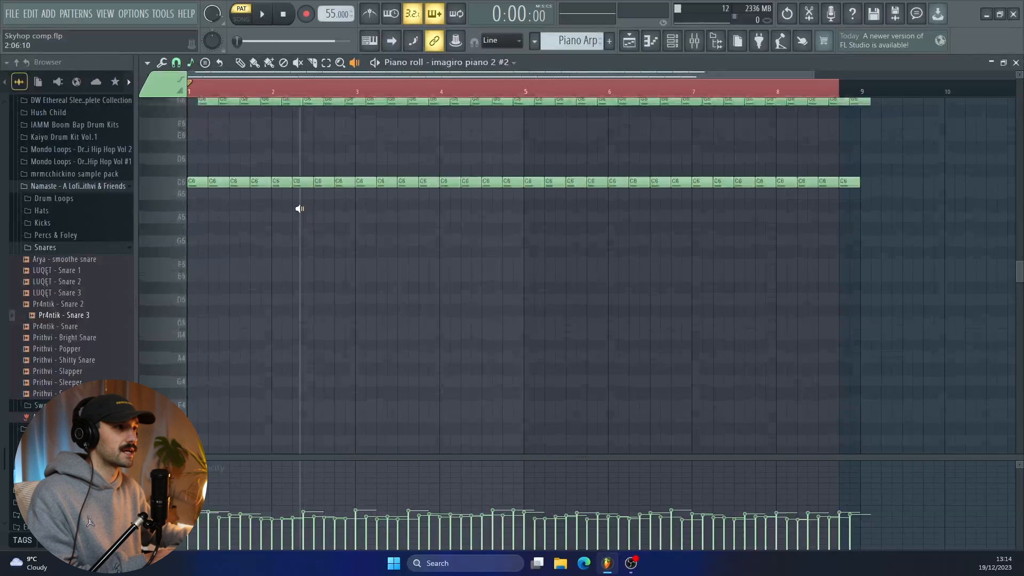
scroll(300, 209, up, 4)
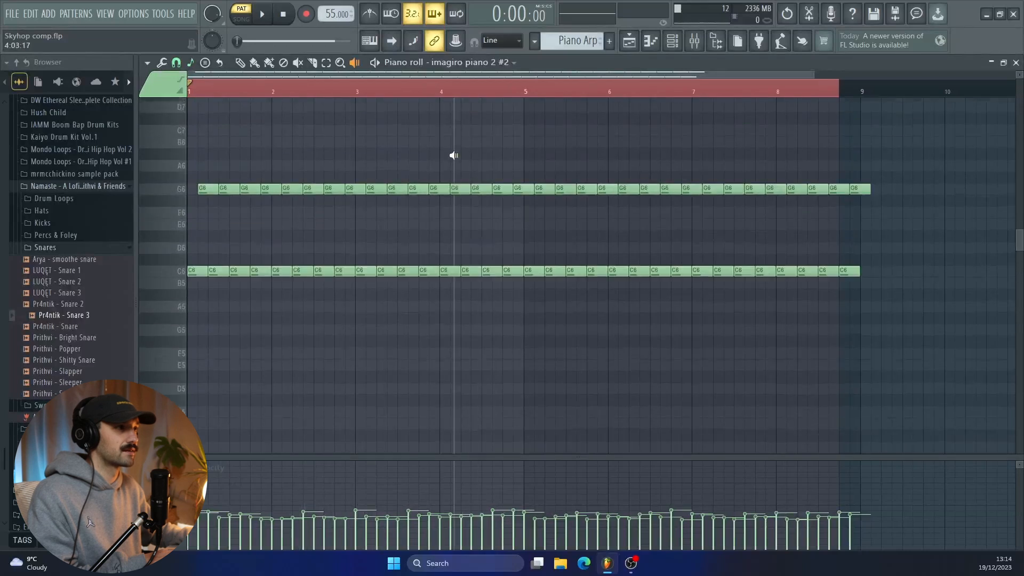
click(673, 40)
click(327, 262)
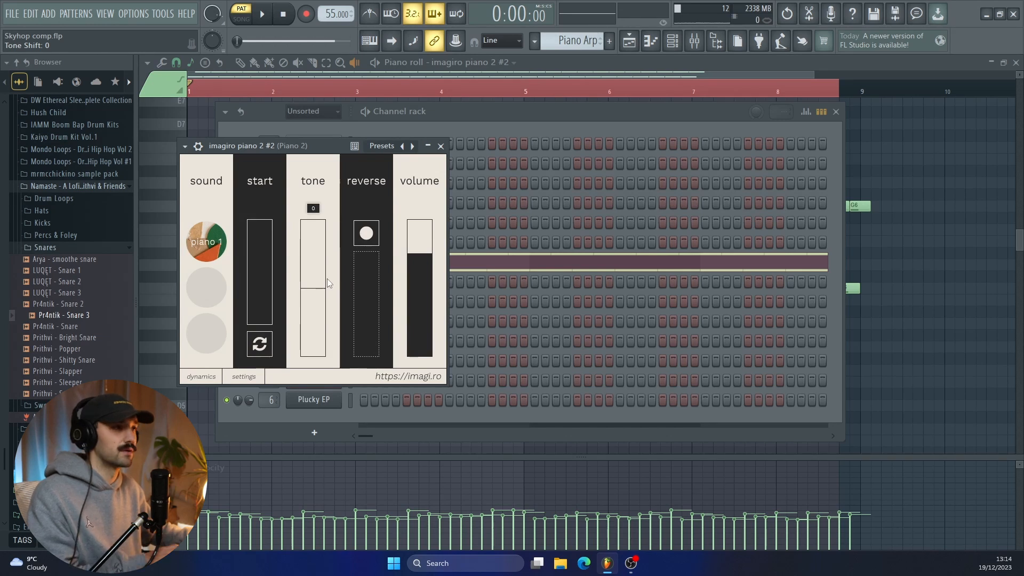
click(441, 146)
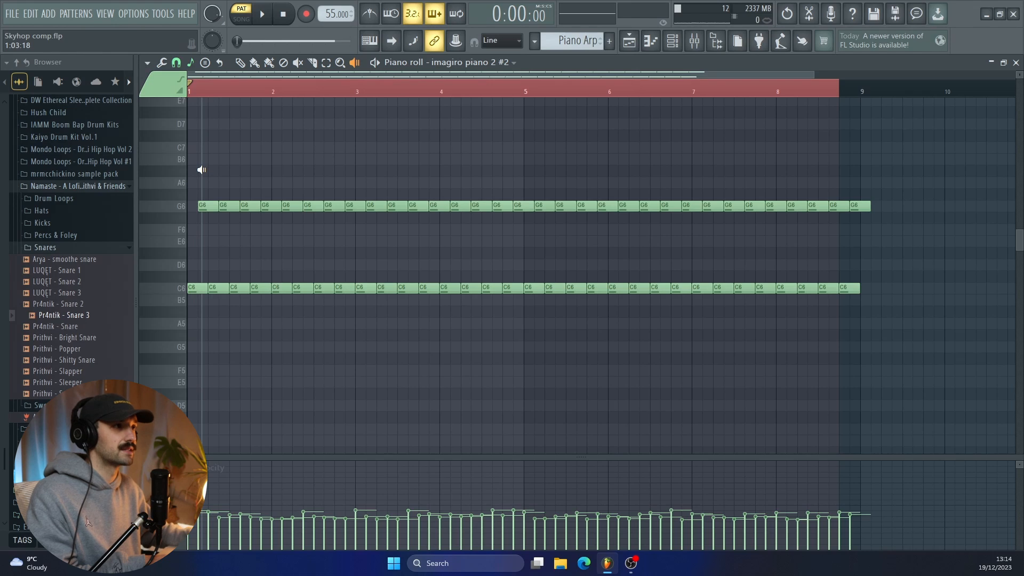
Select all notes of the Piano Arp pattern and play them briefly
key(ctrl+a)
key(space)
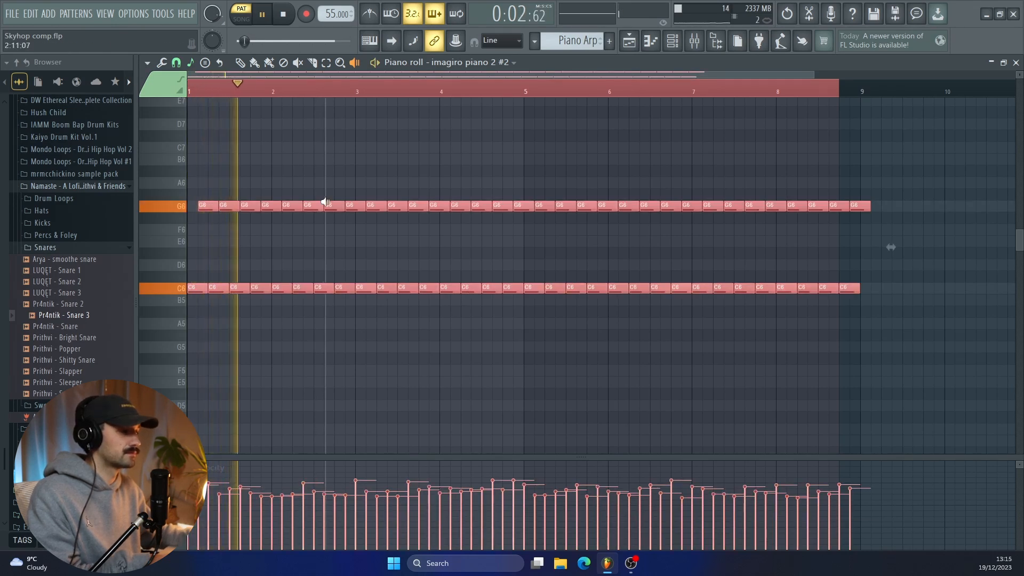
key(space)
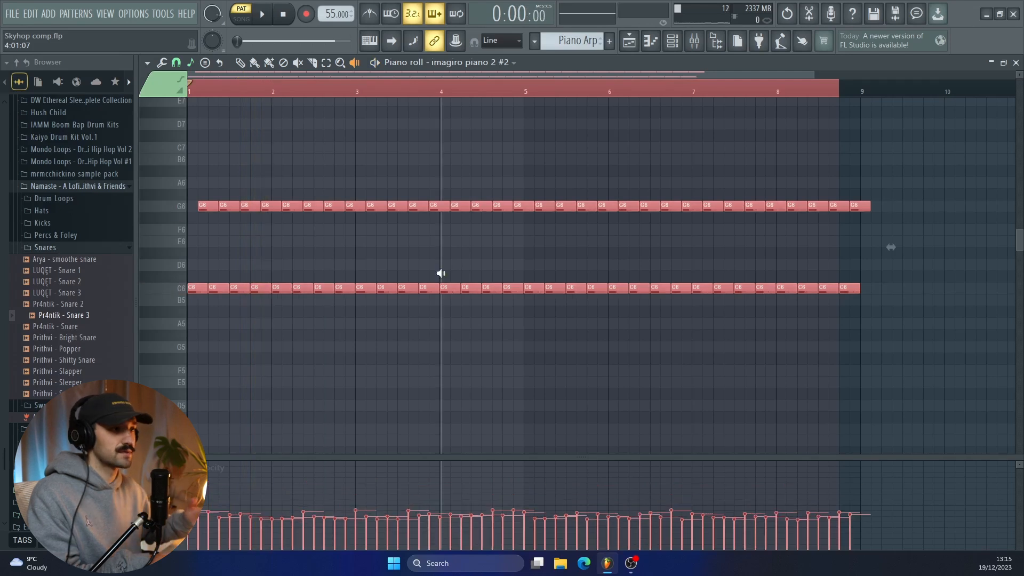
Play bars 1 to 8 of the arrangement in song mode and expand the Piano 2 track to show its limiter gain automation
click(638, 41)
drag(530, 94, 323, 96)
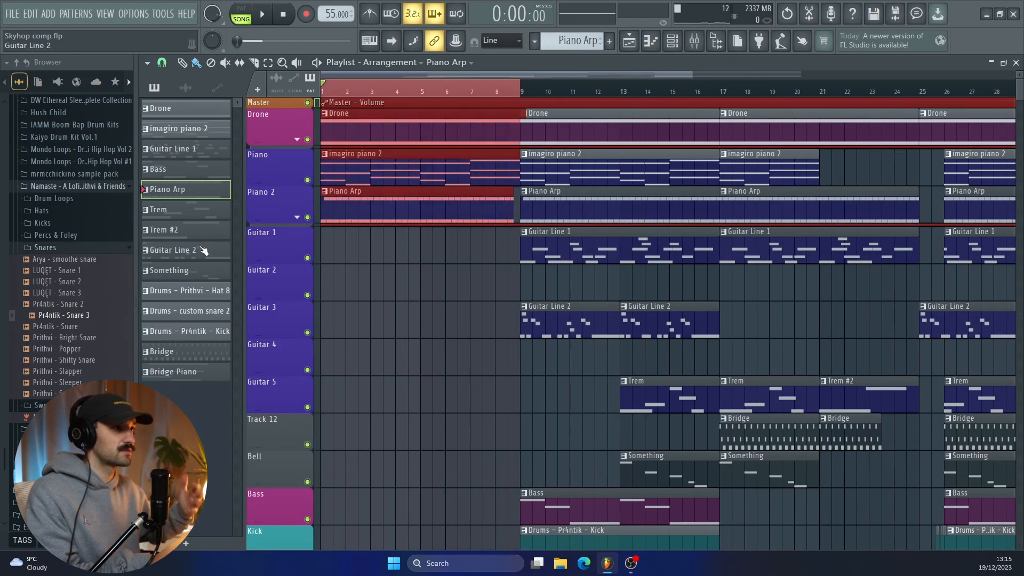
scroll(414, 415, down, 5)
scroll(407, 422, up, 5)
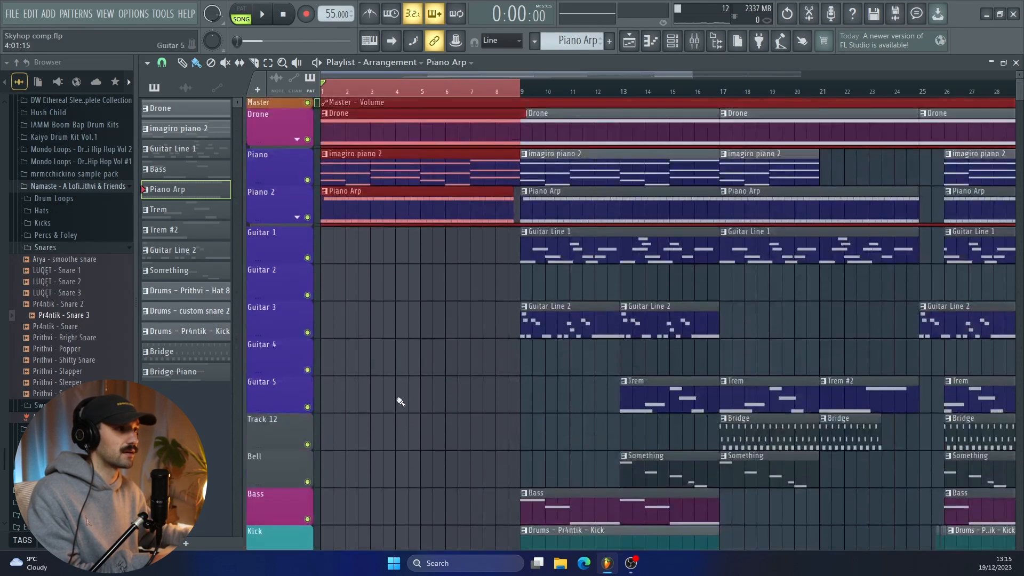
key(space)
scroll(352, 213, up, 2)
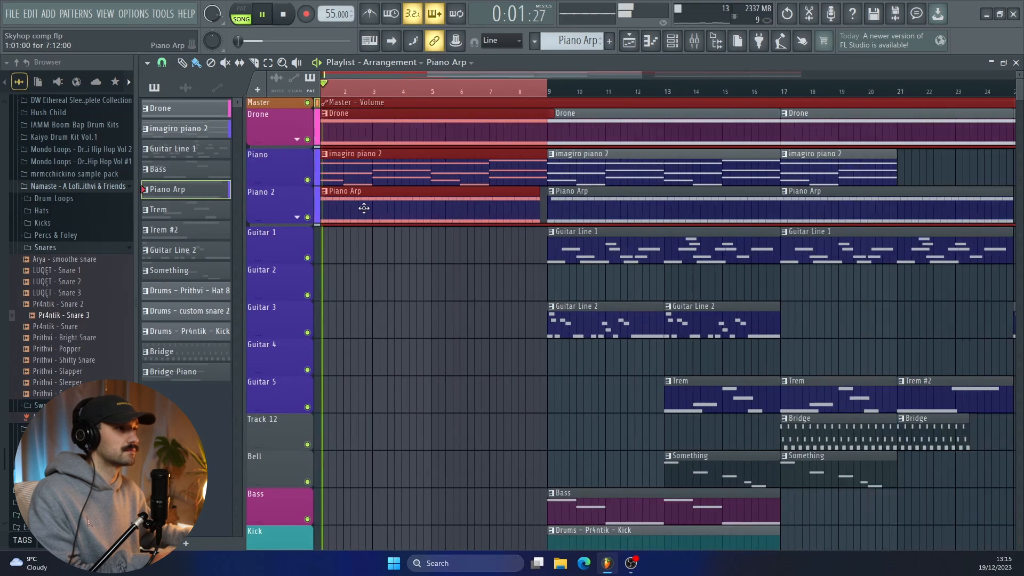
click(297, 217)
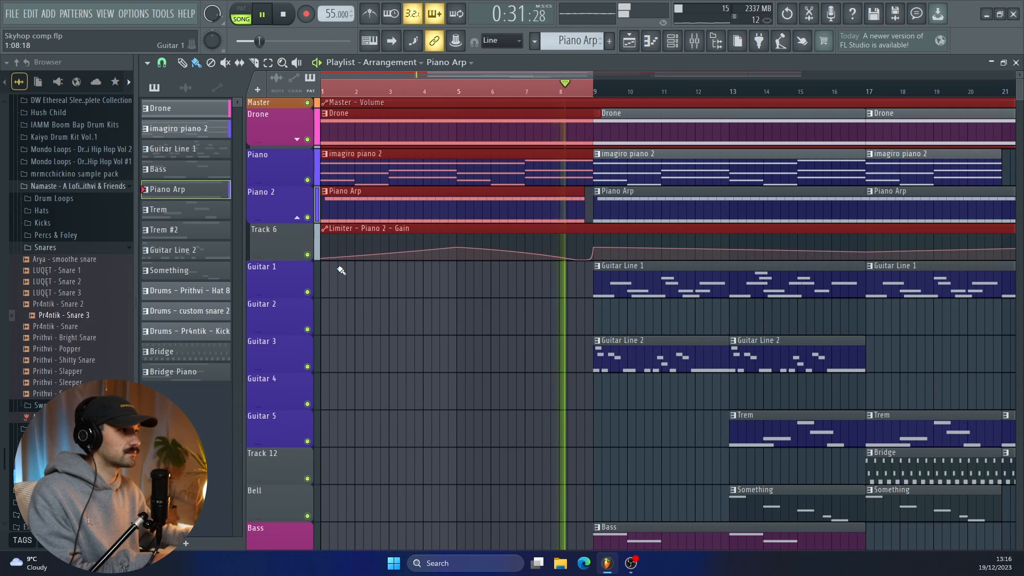
key(space)
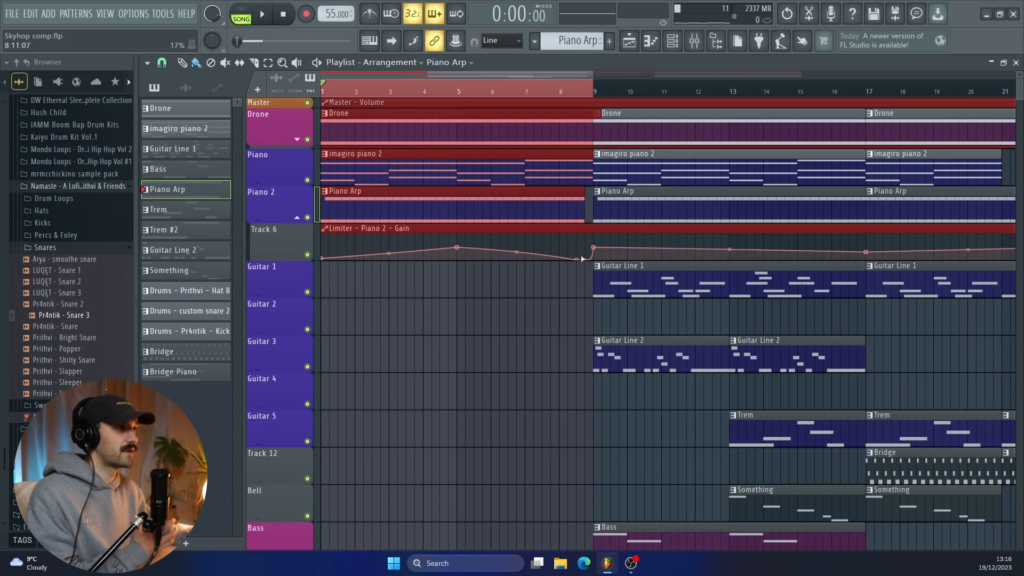
Open the Trem pattern's notes and show the LABS instrument that plays them
click(595, 94)
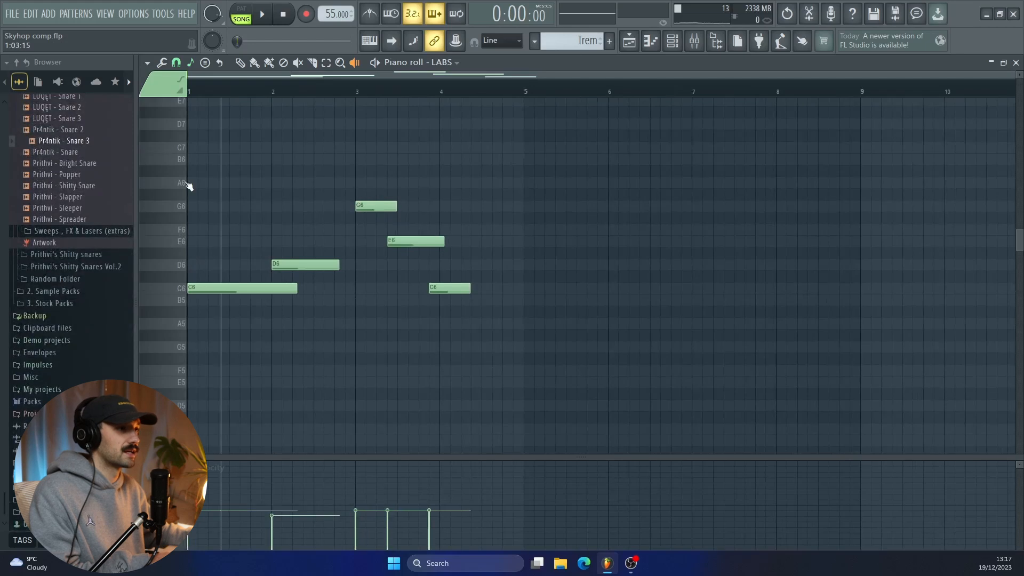
key(F6)
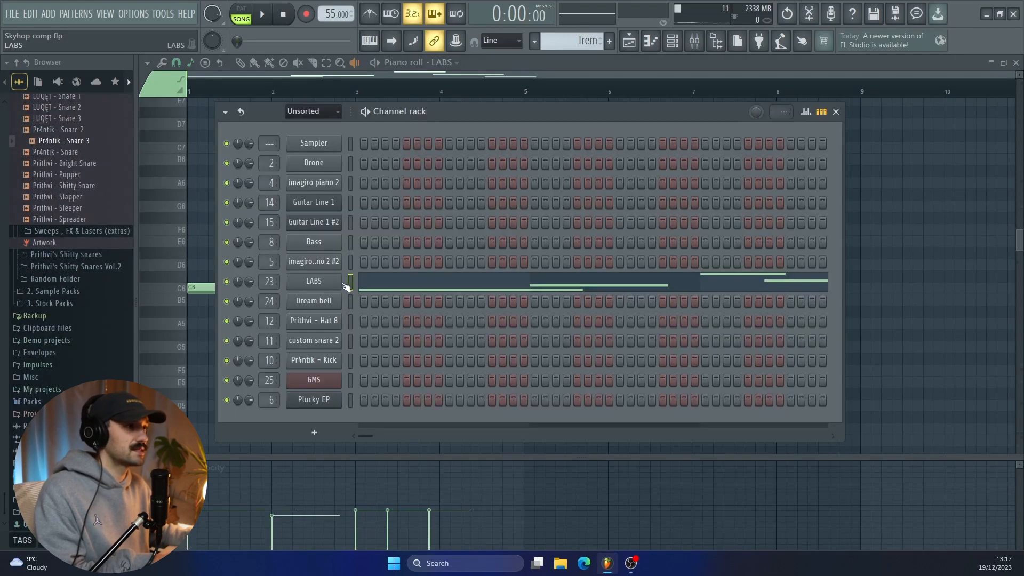
click(314, 281)
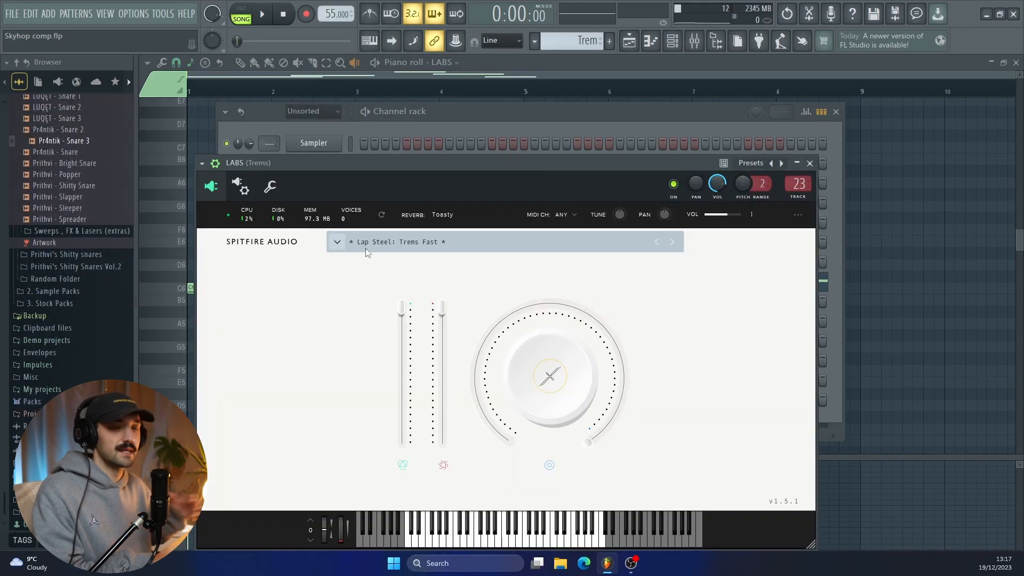
Close the LABS instrument and the channel rack, and play the Trem pattern
click(809, 164)
key(F6)
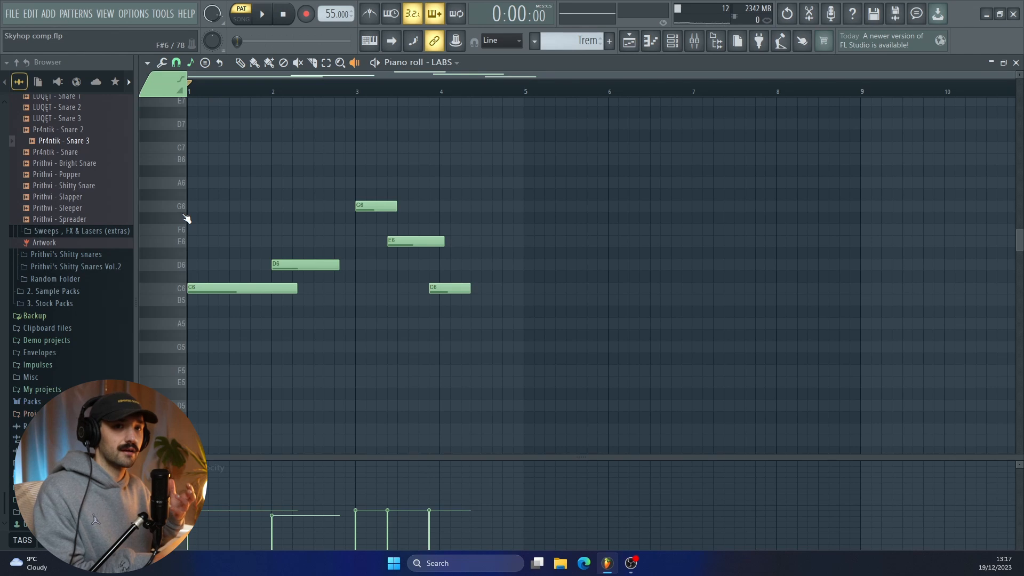
key(space)
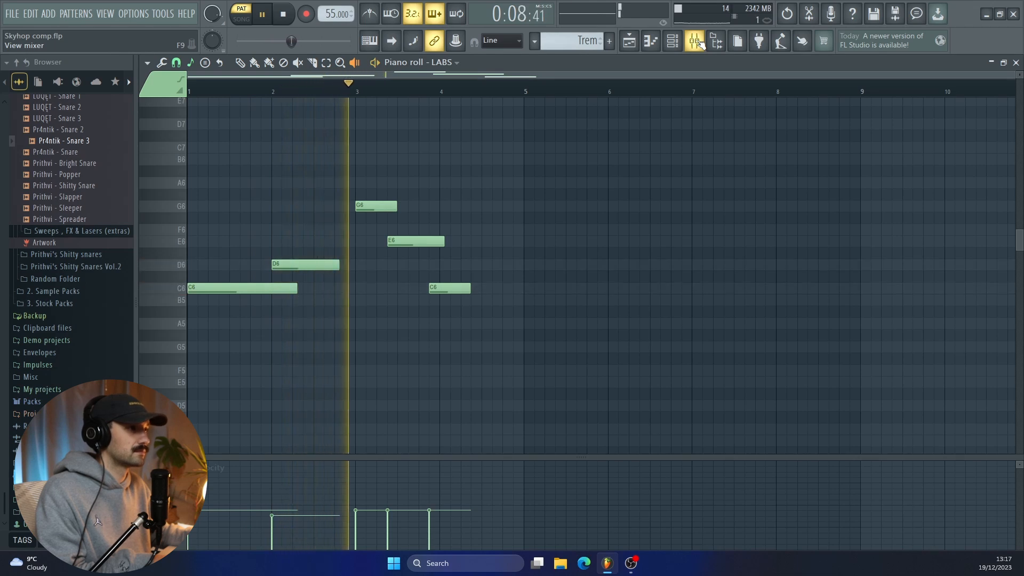
key(space)
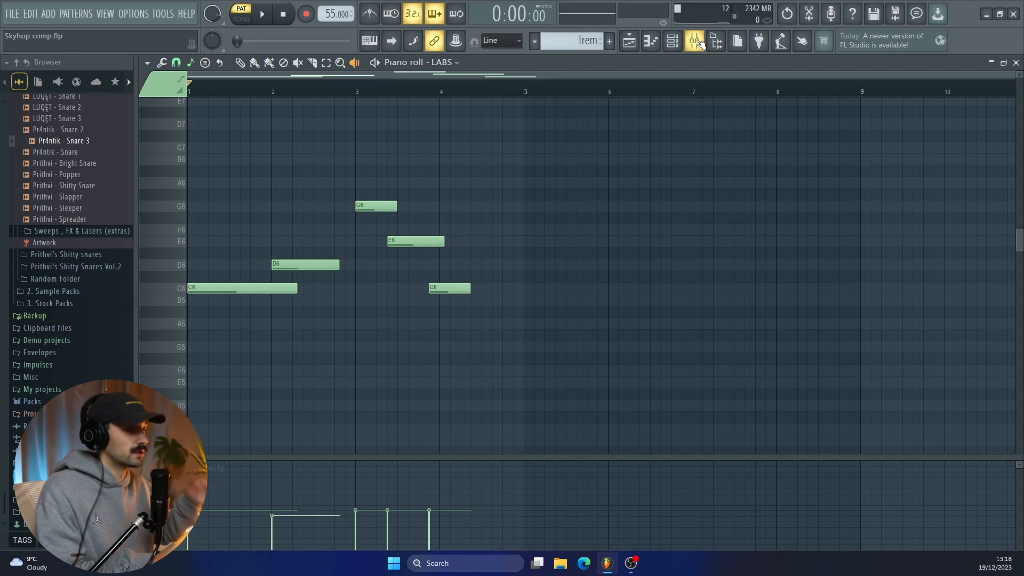
Show the mixer and inspect the ValhallaSupermassive and Ozone 11 Equalizer settings on the Trems track
click(698, 43)
click(789, 312)
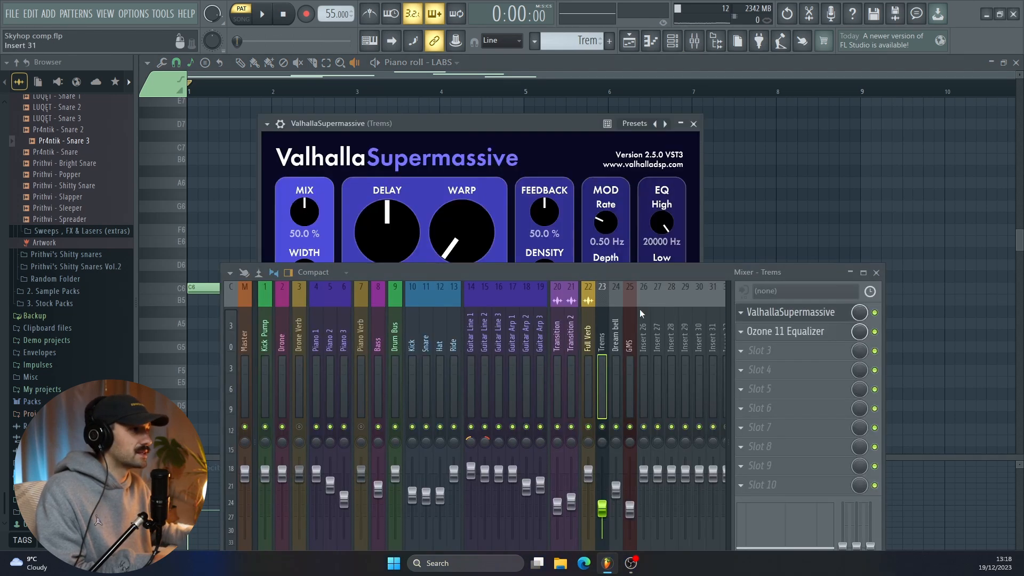
drag(485, 273, 485, 366)
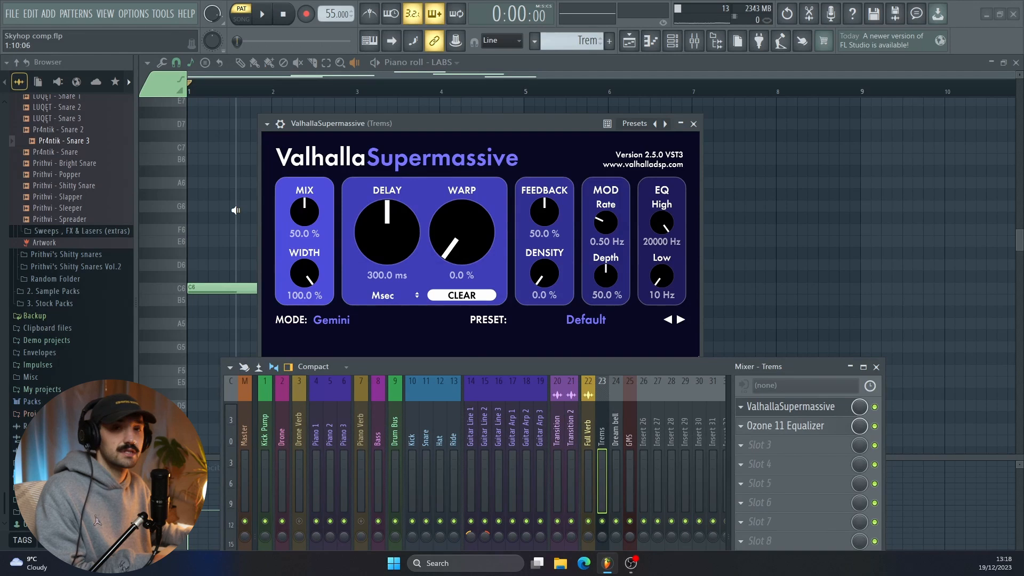
click(803, 430)
drag(446, 366, 445, 481)
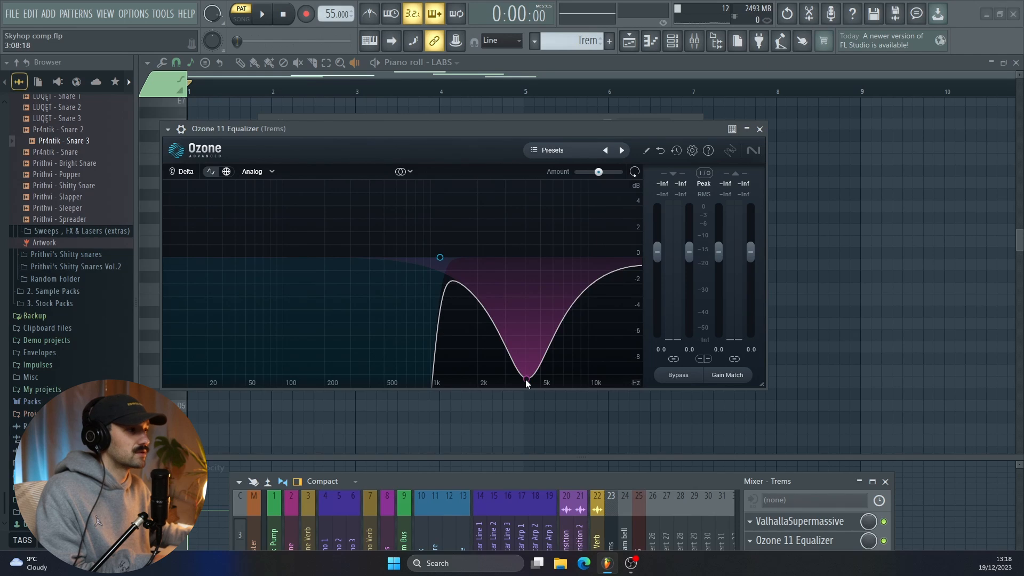
mouse_move(527, 378)
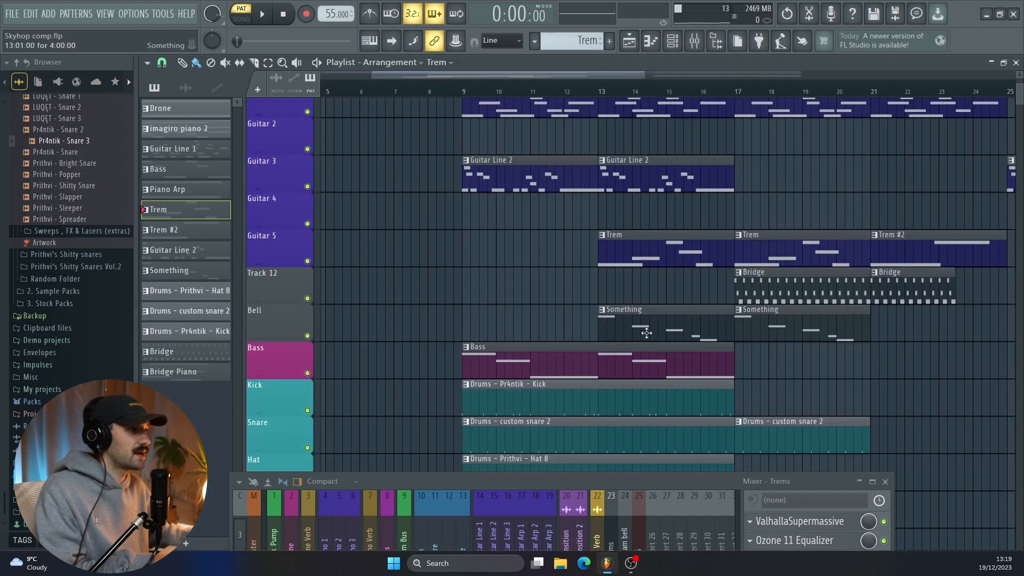
Open the notes of the Bell track's Something pattern and audition them one by one
double_click(647, 333)
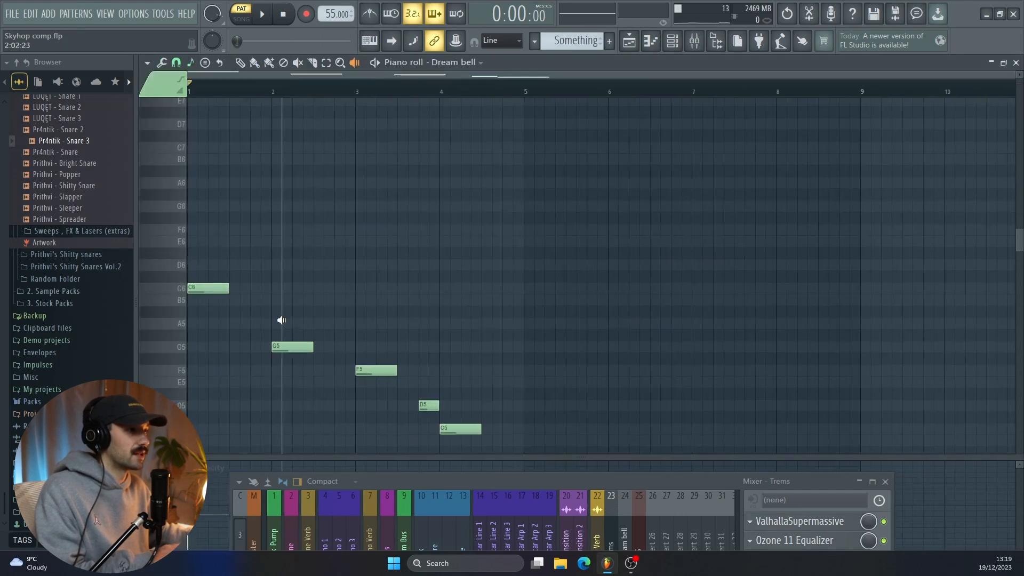
click(208, 288)
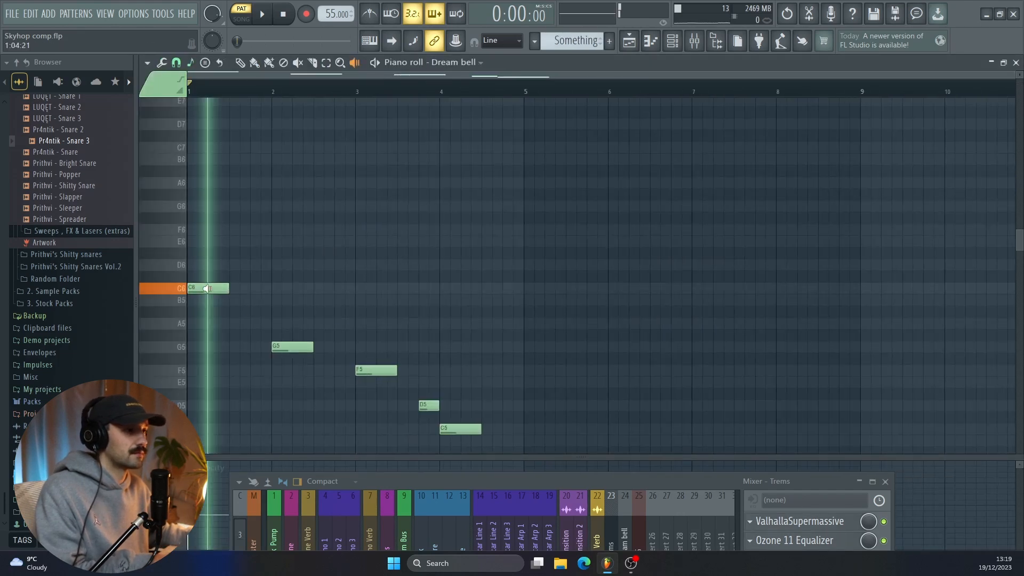
click(302, 309)
click(378, 350)
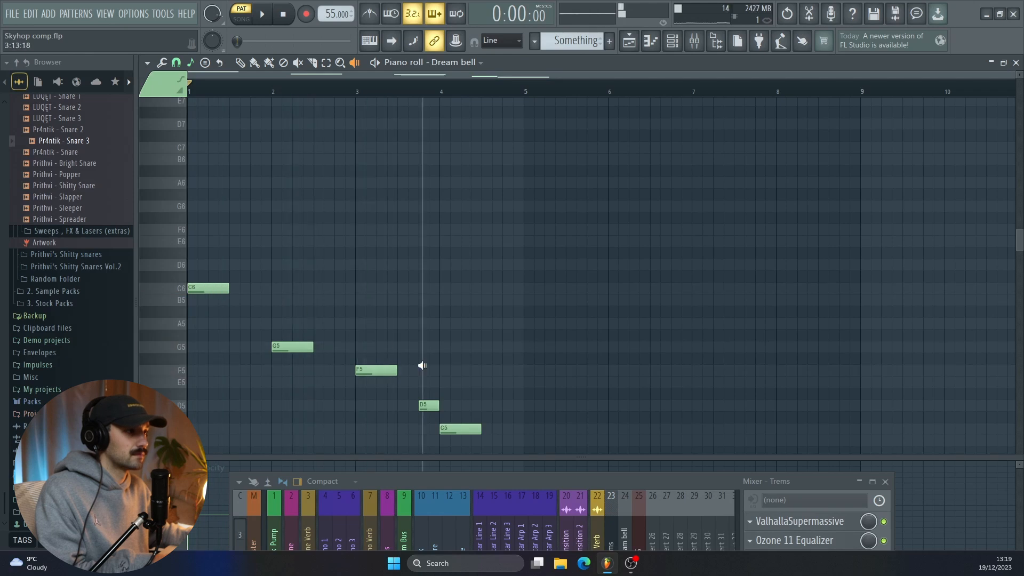
scroll(457, 388, down, 3)
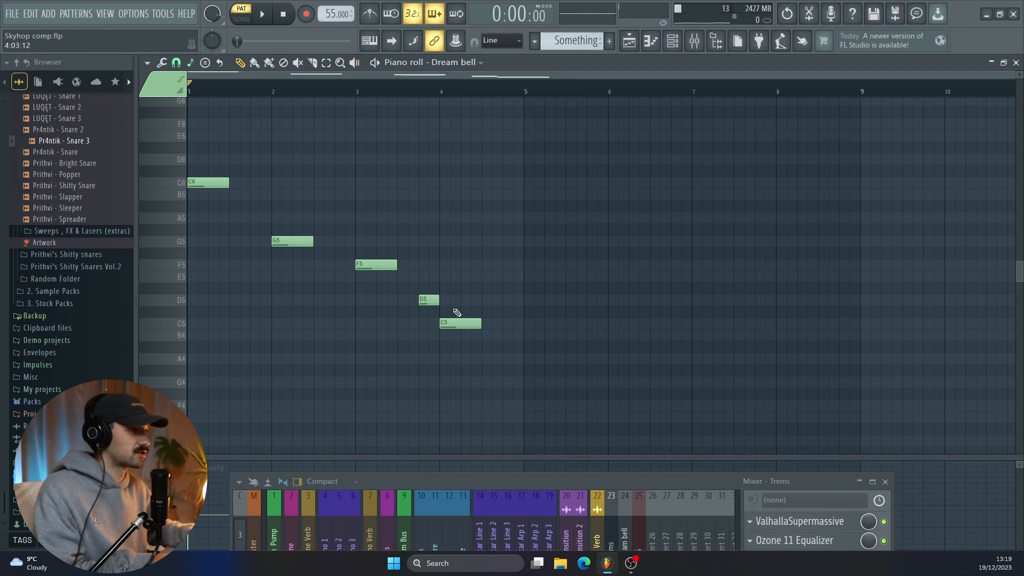
Inspect the Ozone 11 Equalizer and Solaris effects on the Dream bell mixer track, close them and audition the G5 note
drag(661, 482, 645, 384)
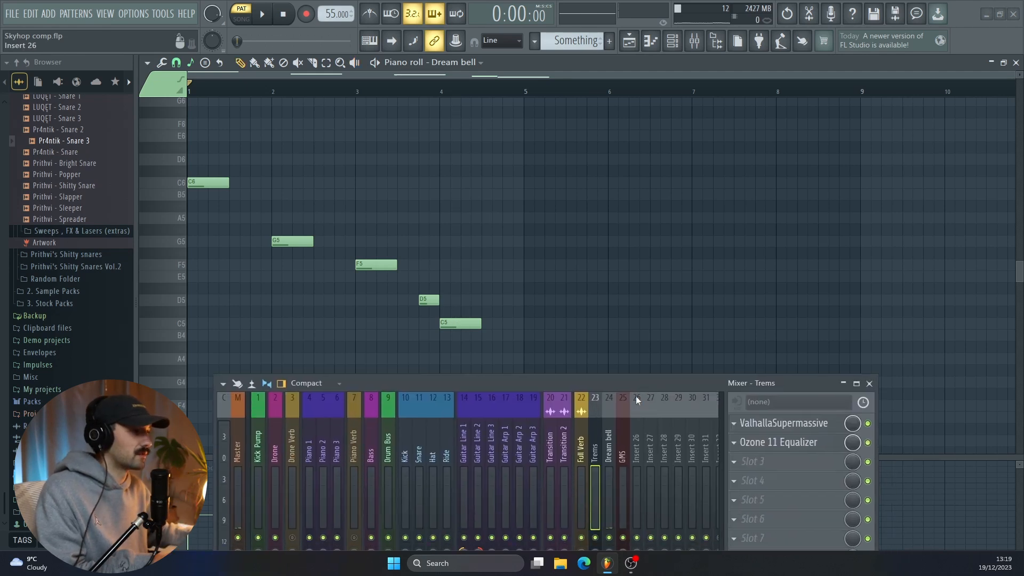
click(613, 429)
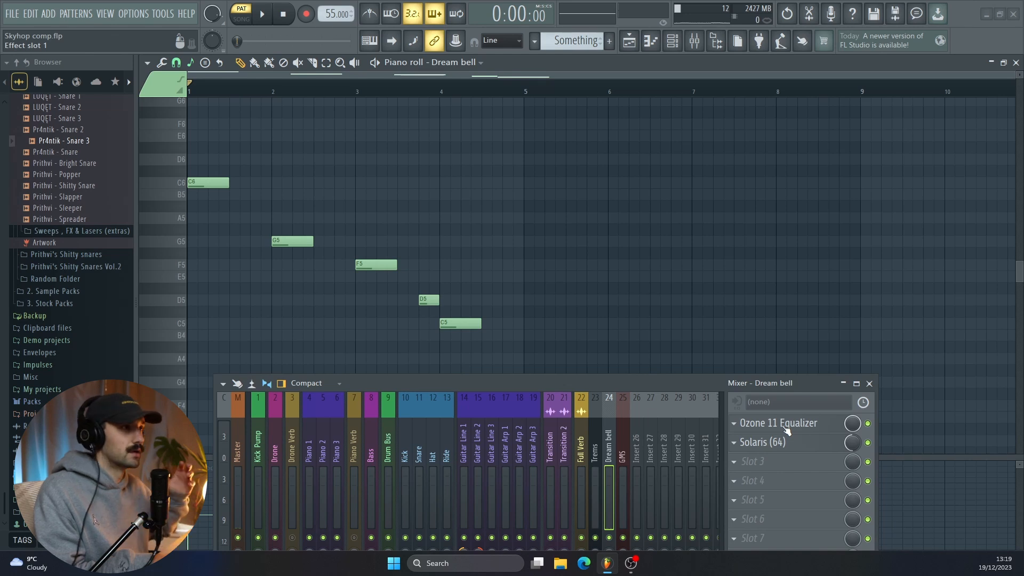
click(787, 424)
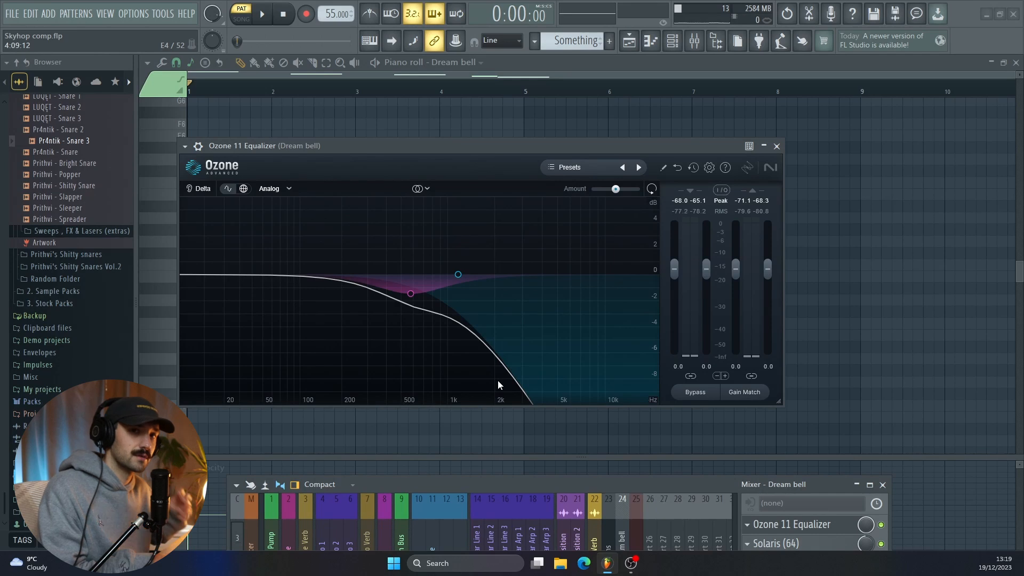
click(776, 543)
drag(590, 478, 581, 390)
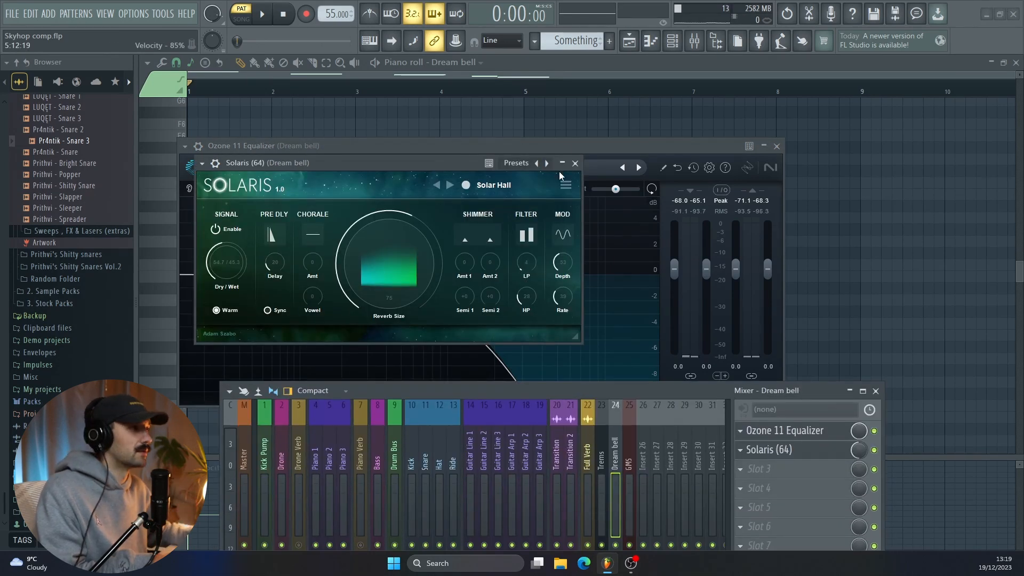
click(576, 162)
click(777, 146)
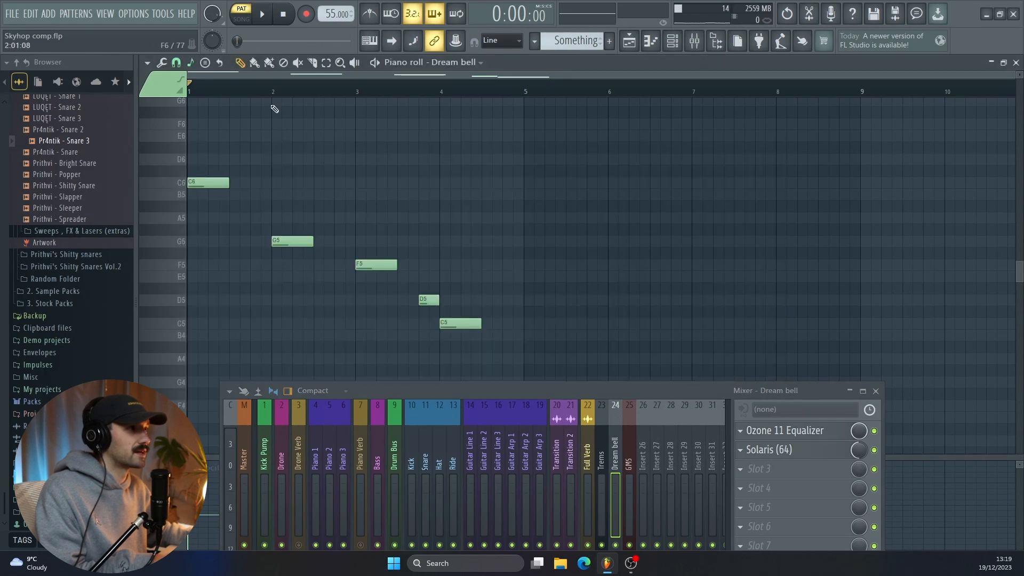
drag(279, 178, 283, 176)
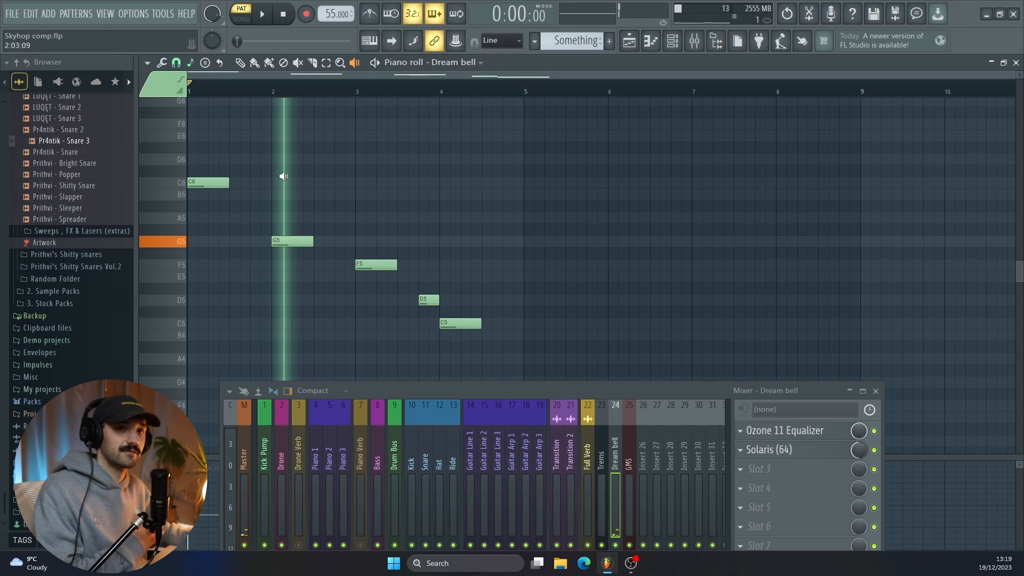
Return to the arrangement, hide the mixer, solo the Bell track and enable Guitar 5 alongside it
click(630, 41)
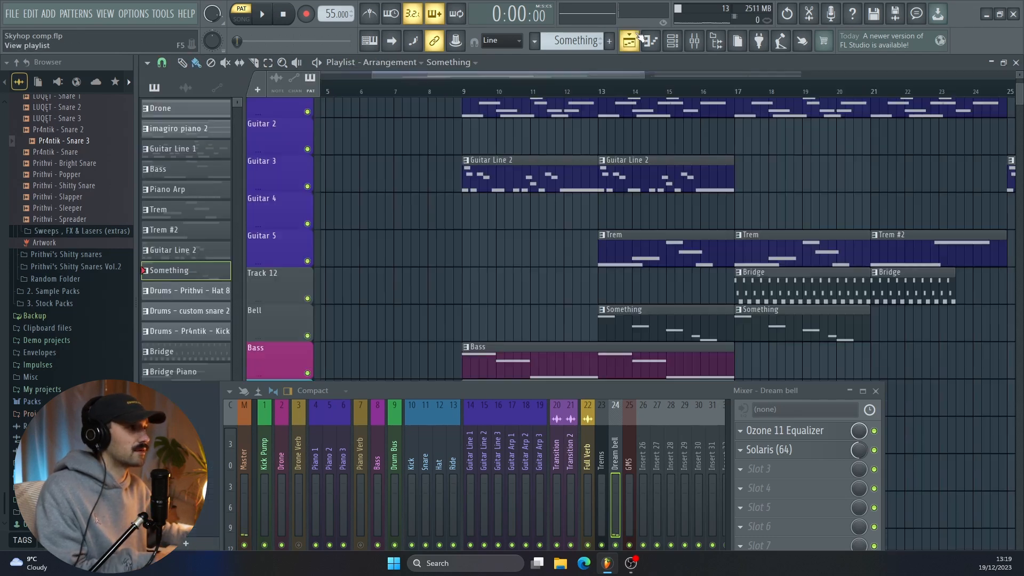
key(F9)
right_click(307, 336)
click(307, 298)
click(308, 298)
click(307, 261)
Enable the Piano 2, Piano and Drone tracks, and play bars 13 to 16 of the arrangement
scroll(299, 270, up, 4)
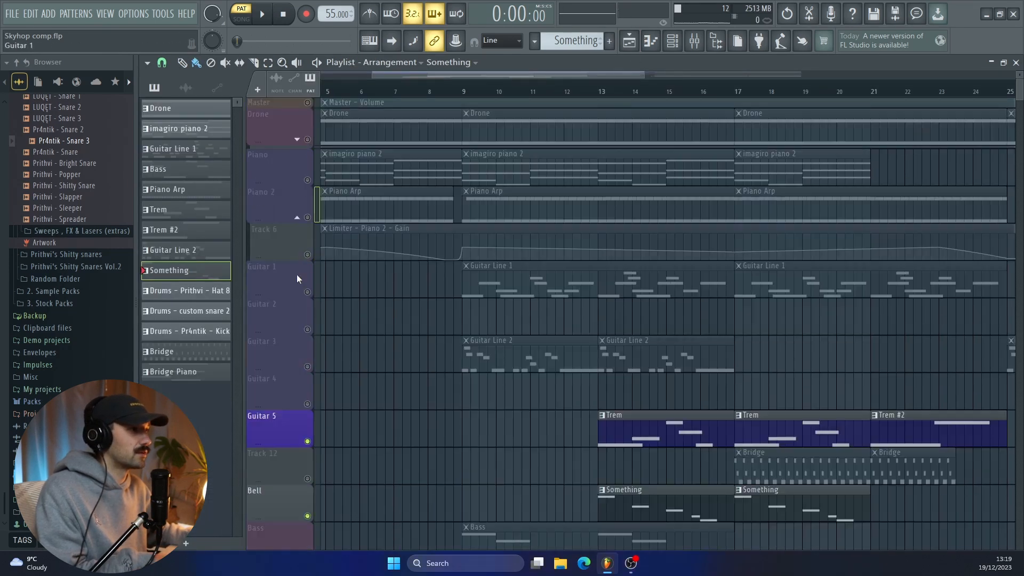
click(307, 217)
click(307, 180)
click(307, 139)
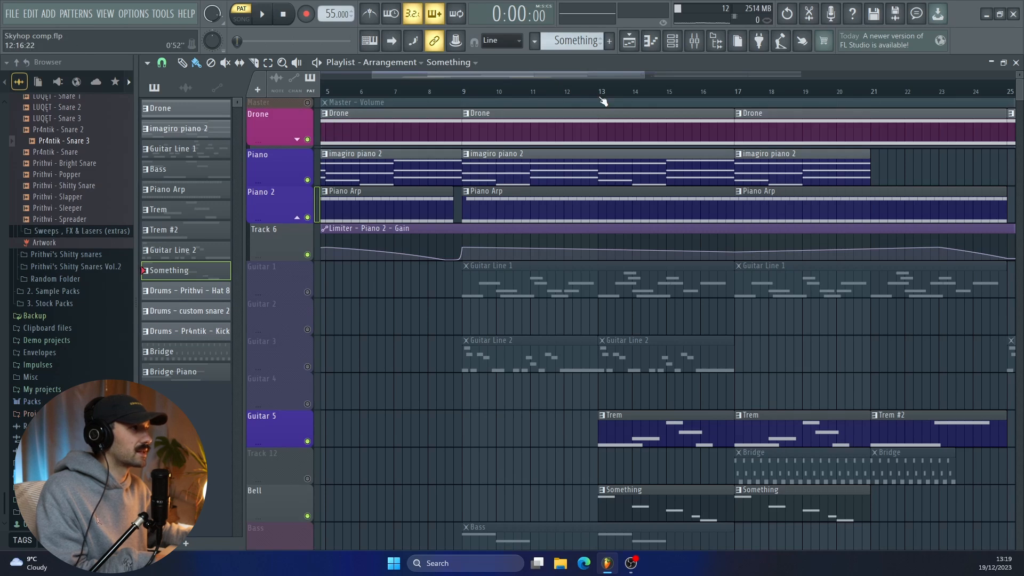
drag(602, 97, 717, 128)
key(space)
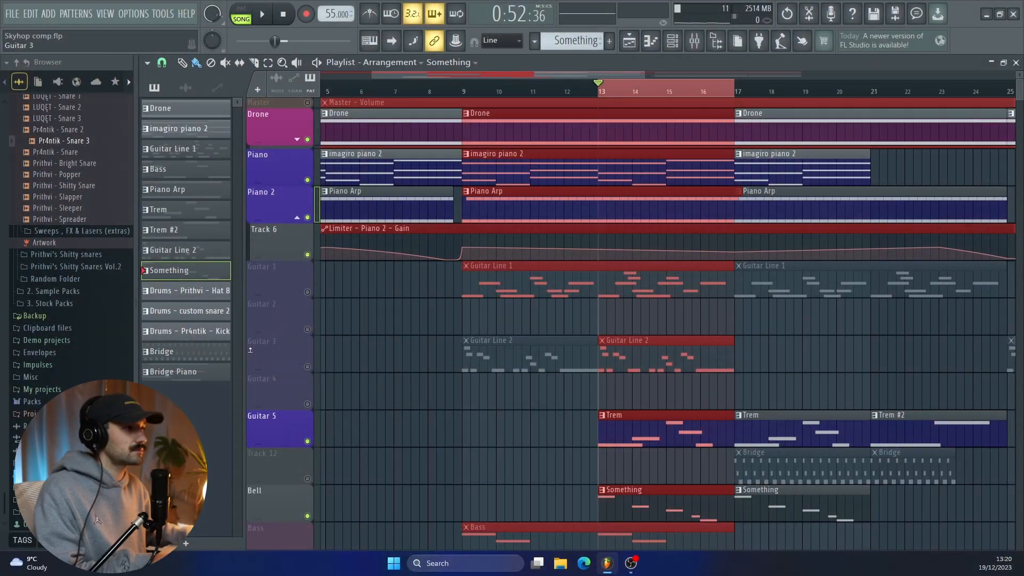
Solo the Guitar 1 track, open the Guitar Line 1 pattern's notes and play them
right_click(308, 292)
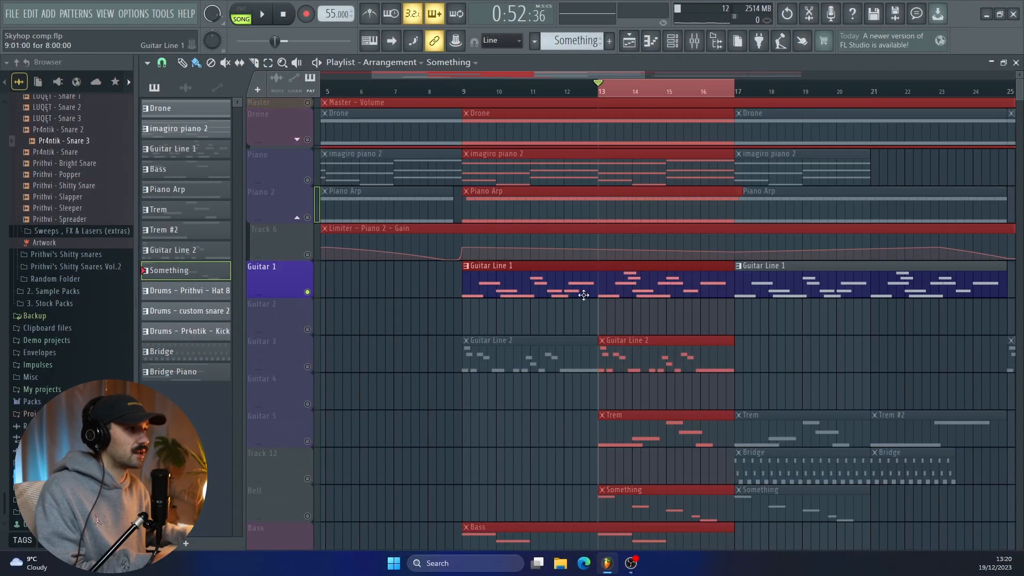
double_click(518, 288)
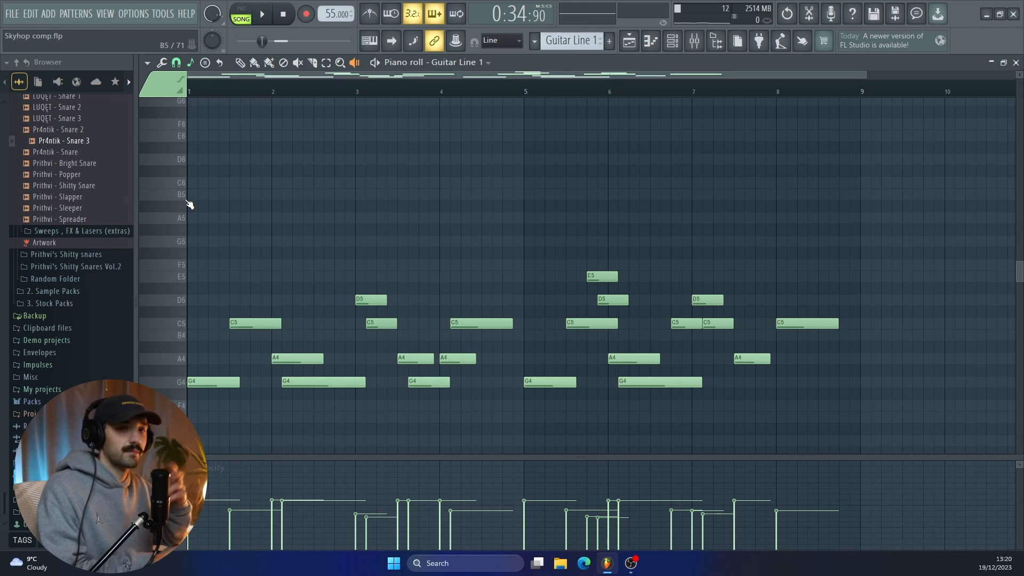
key(space)
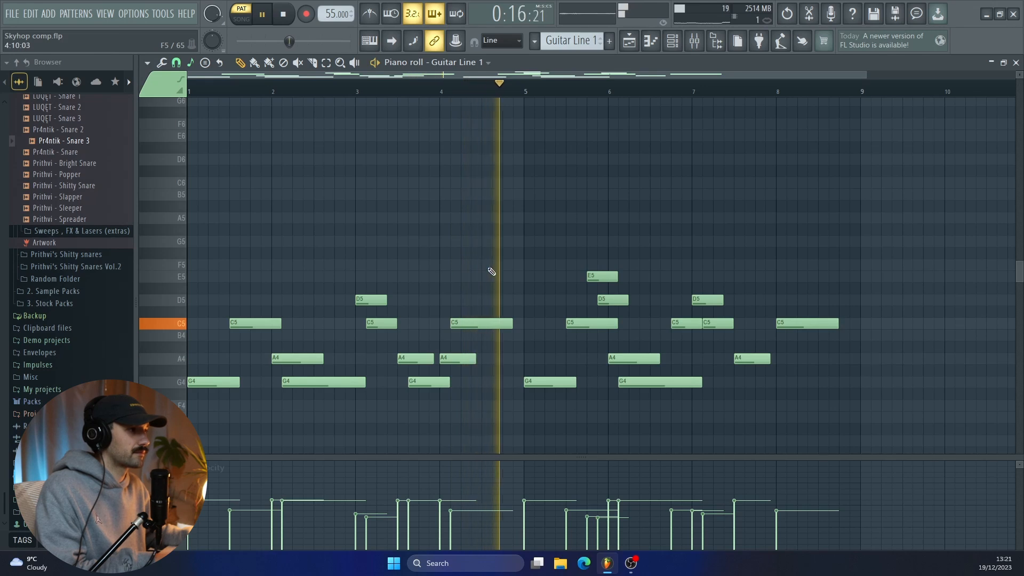
key(space)
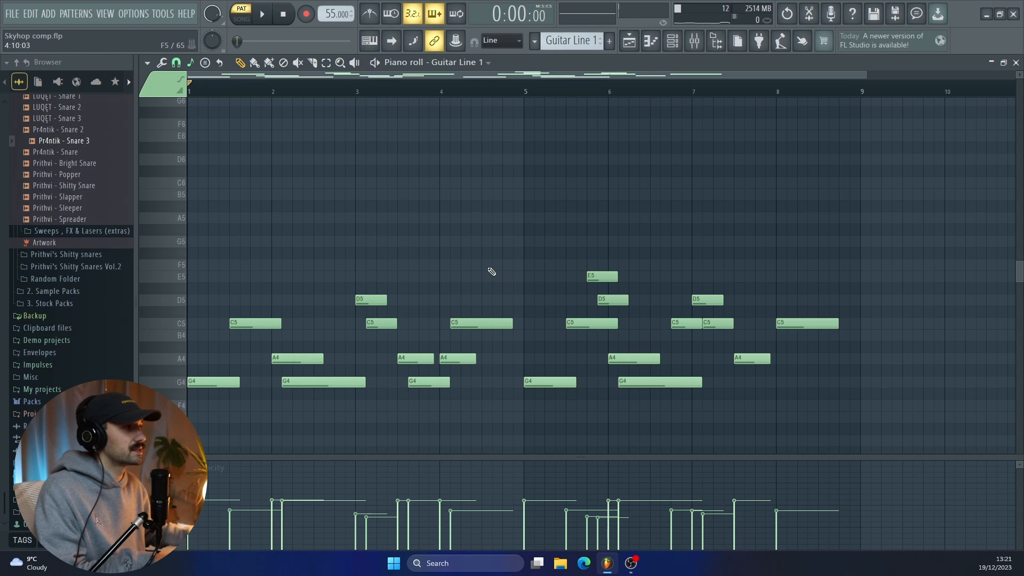
Show the mixer, inspect the TDR Nova and Solaris effects on the Guitar Line 1 track, and close both
click(695, 41)
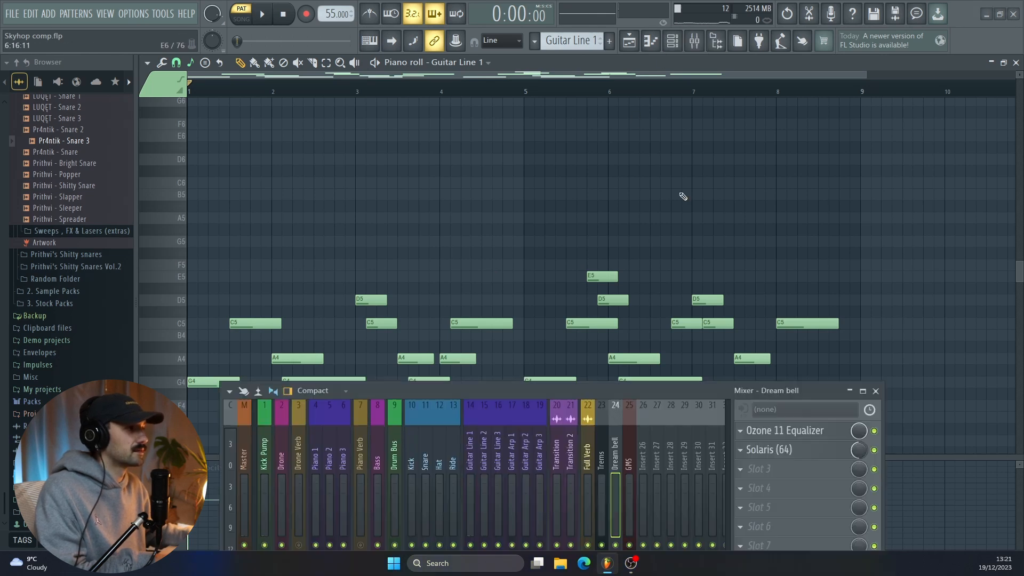
drag(597, 383, 631, 283)
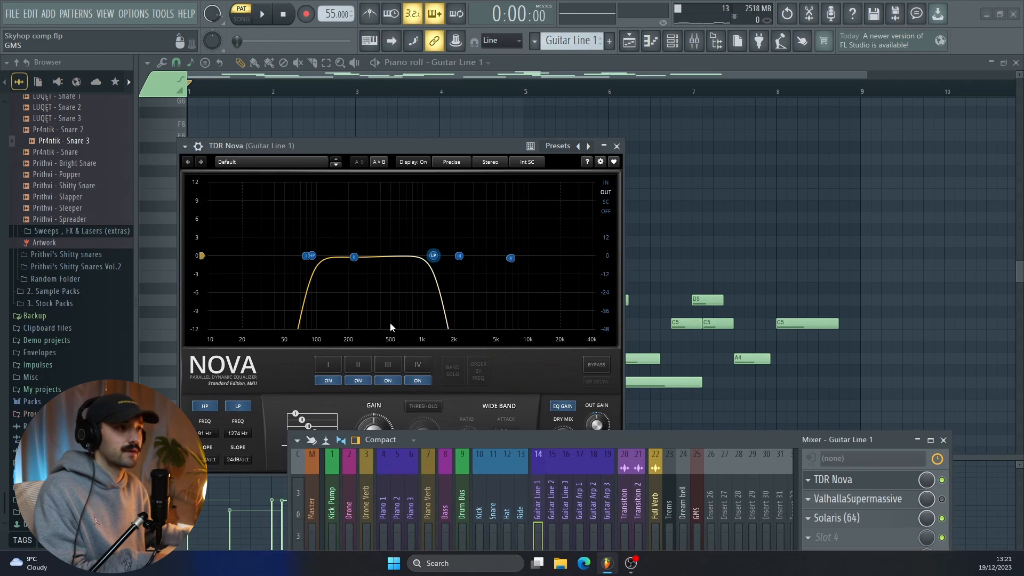
click(852, 519)
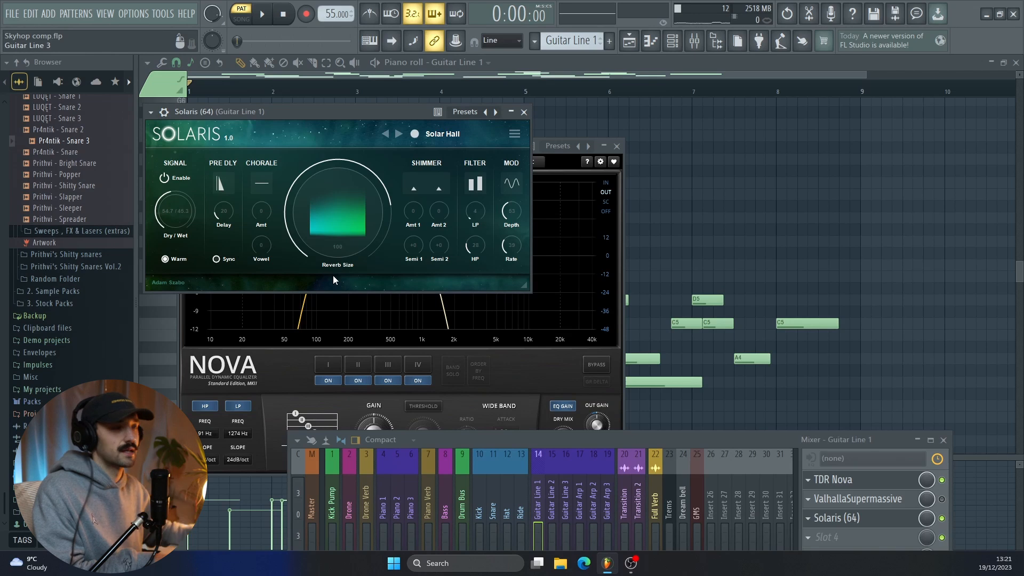
click(524, 111)
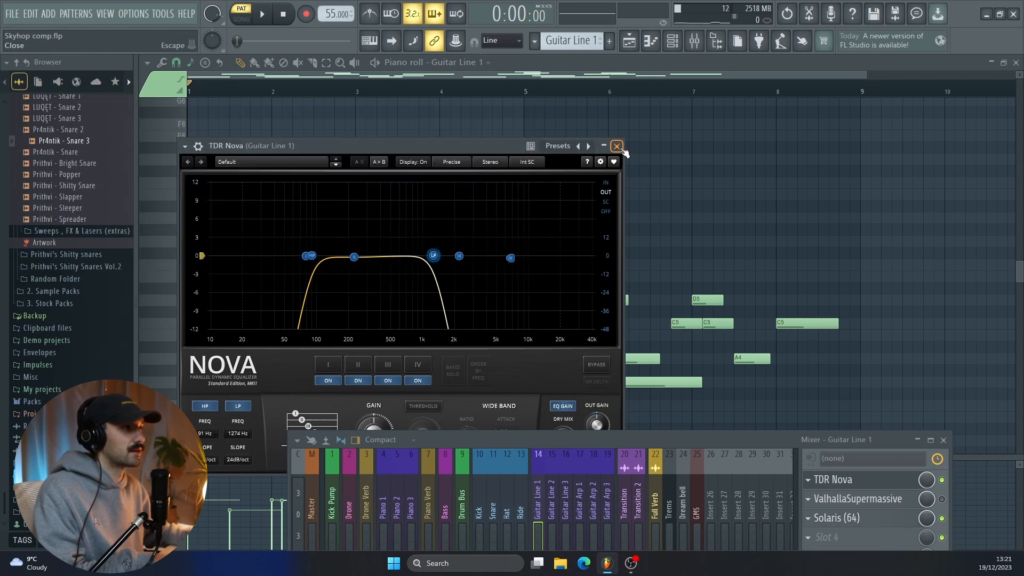
click(617, 146)
Enable the Guitar 3 track in the arrangement, open the Guitar Line 2 pattern's notes and start playing them
key(F5)
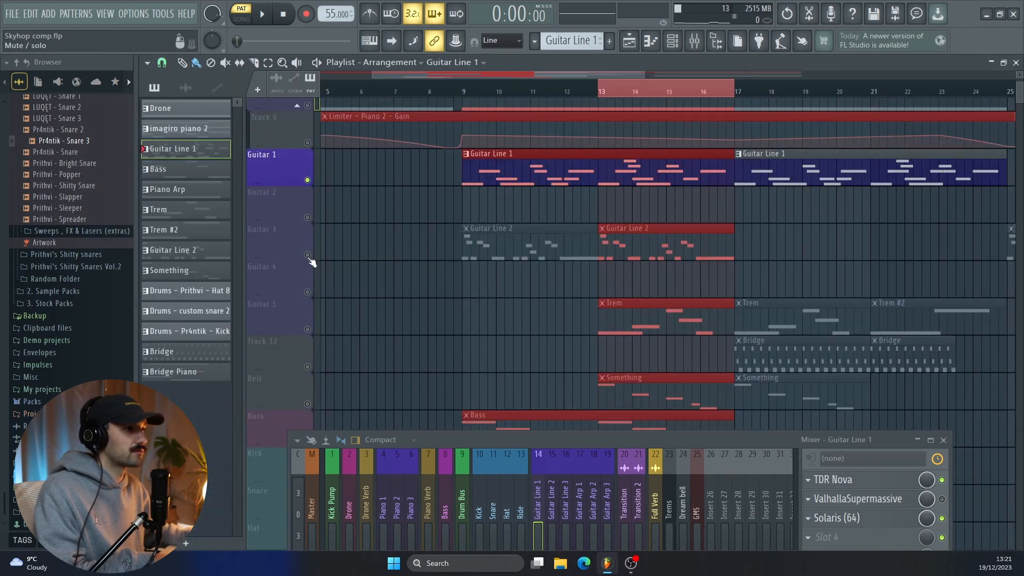
click(308, 255)
click(465, 91)
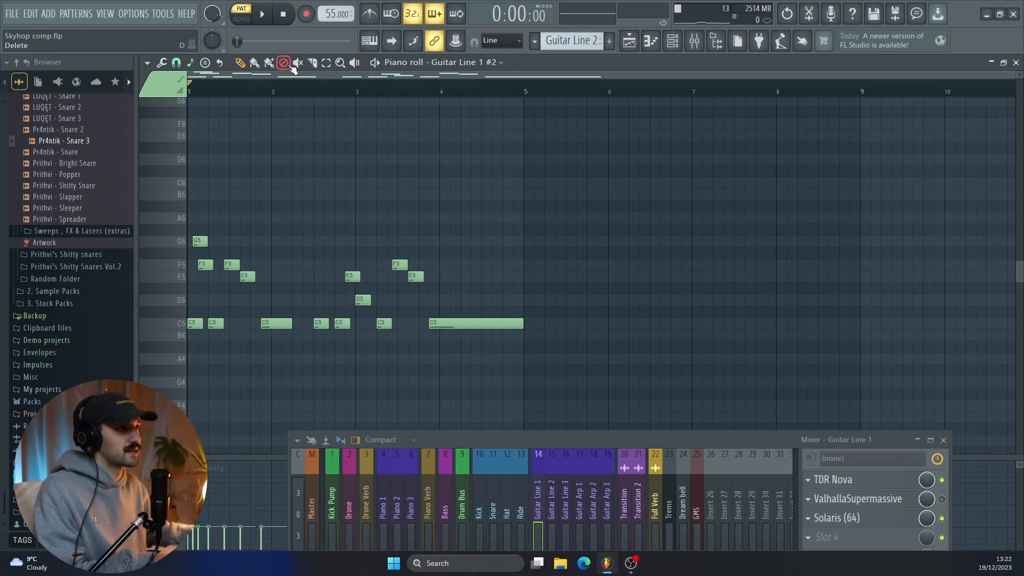
key(space)
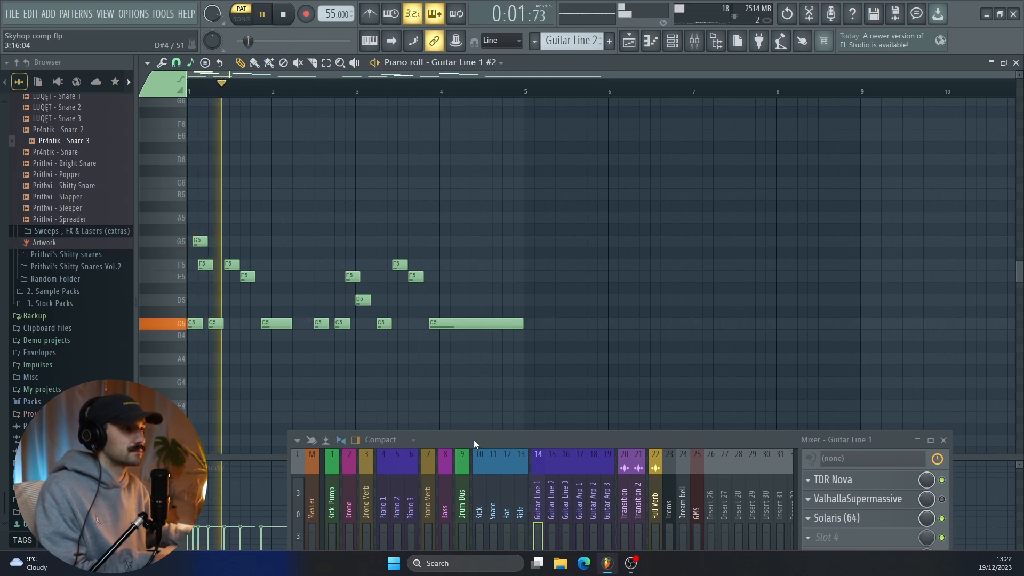
Select the Guitar Line 2 mixer track and set its panning to 100% right during playback
drag(474, 440, 339, 353)
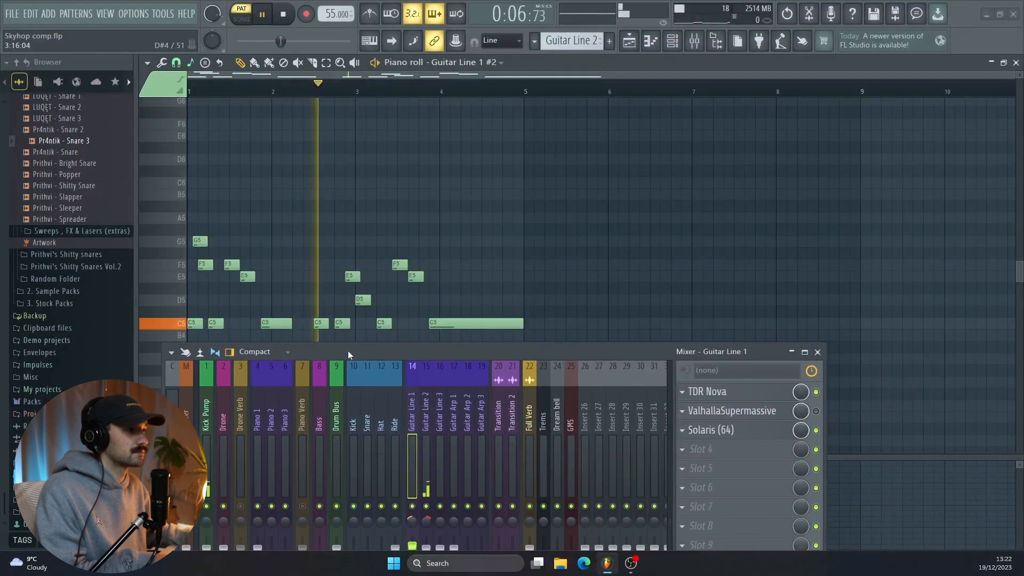
click(426, 421)
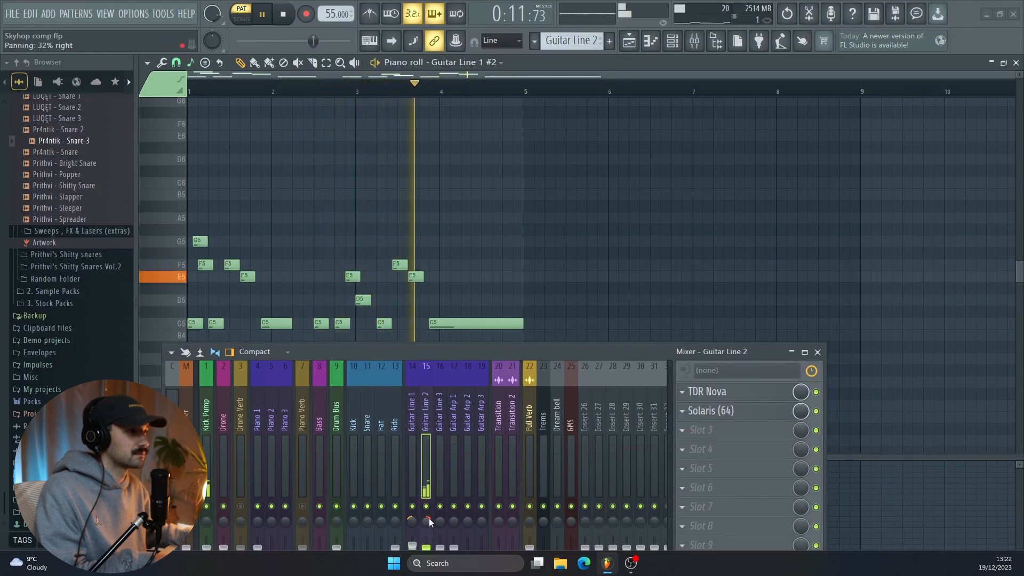
drag(427, 518, 428, 496)
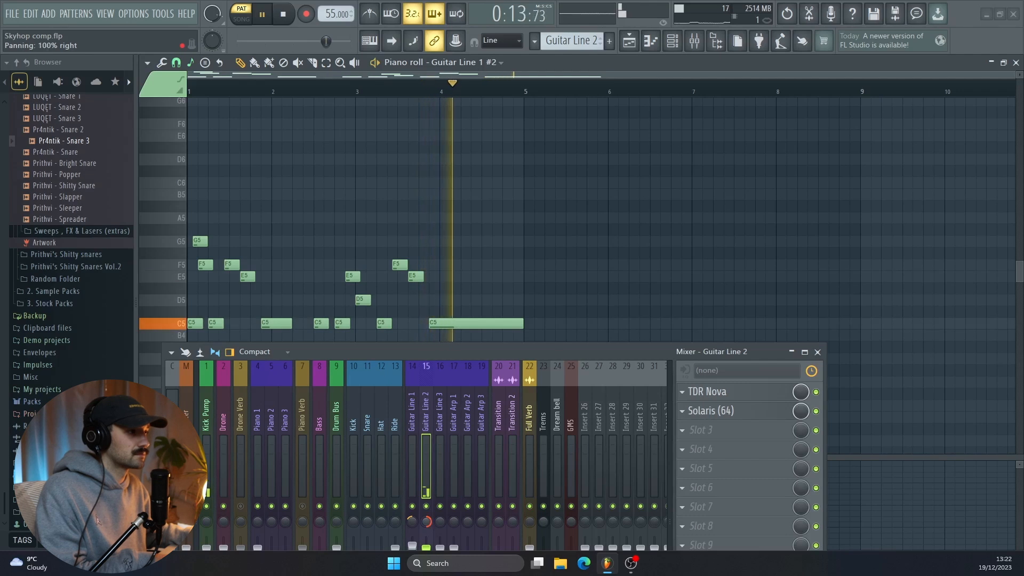
Stop playback, inspect the TDR Nova and Solaris effects on the Guitar Line 2 mixer track, and close both
key(space)
drag(622, 344, 623, 193)
click(714, 235)
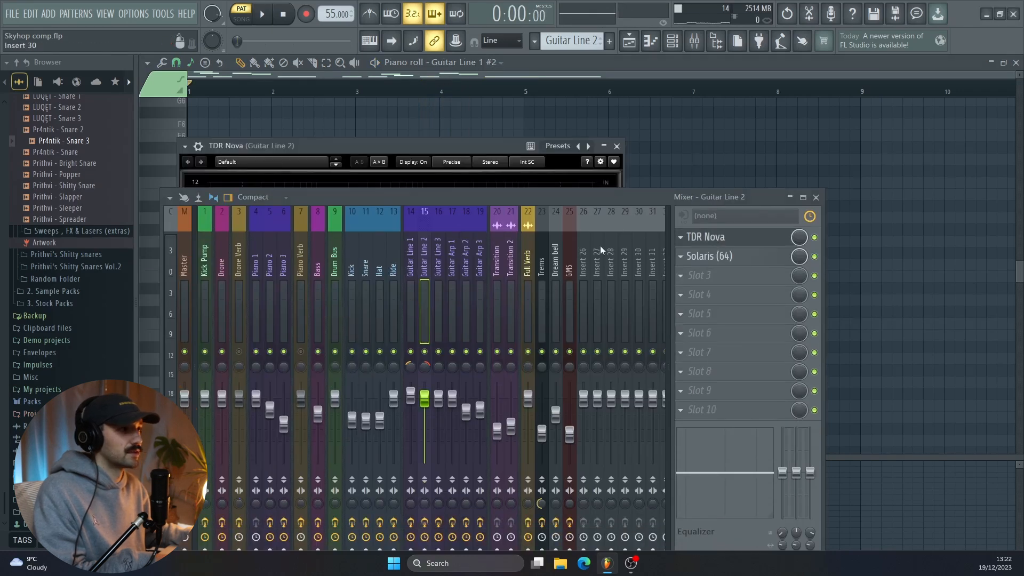
drag(480, 198, 489, 484)
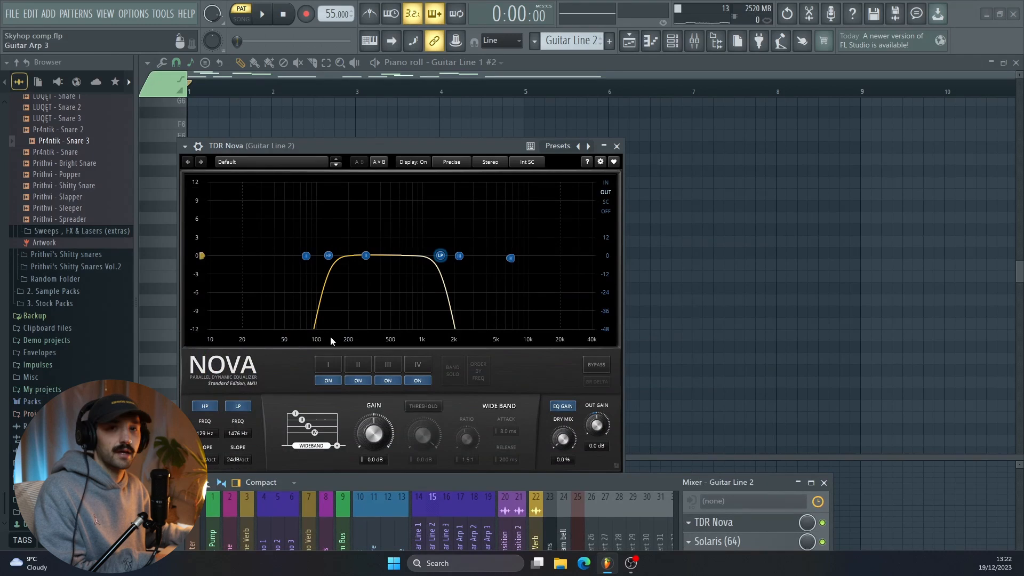
click(717, 542)
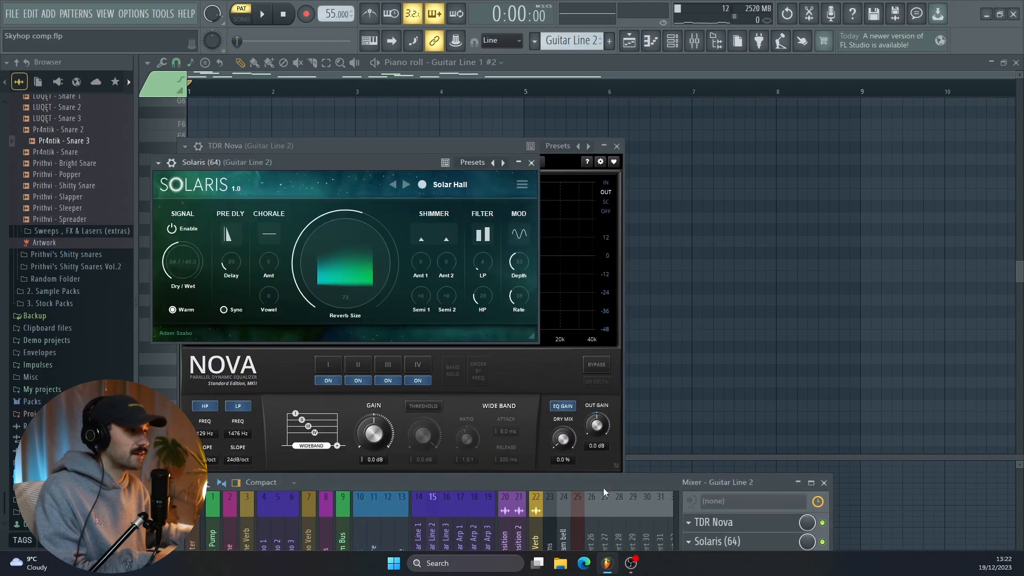
drag(603, 488, 587, 400)
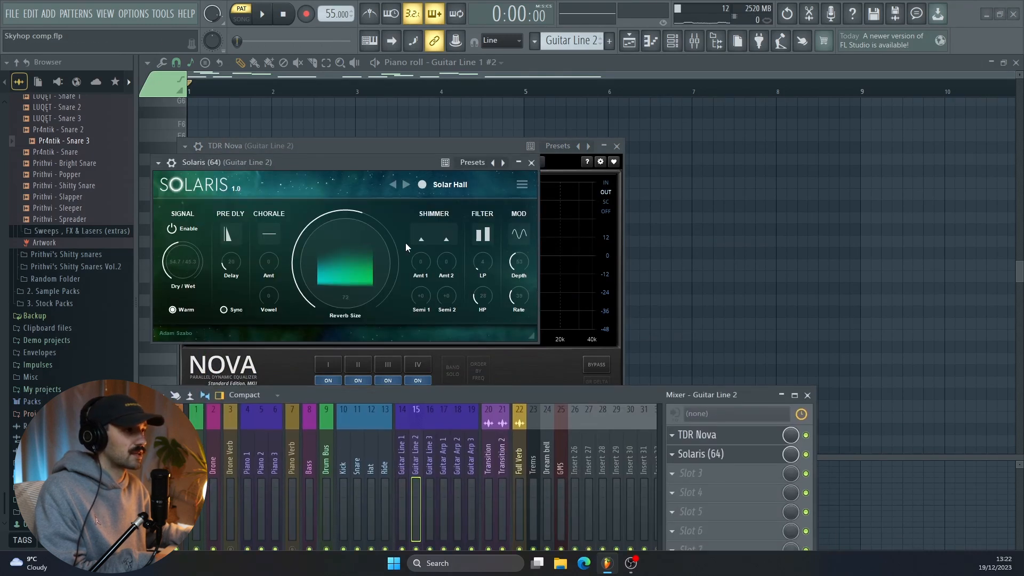
click(532, 162)
click(616, 145)
drag(520, 396, 575, 238)
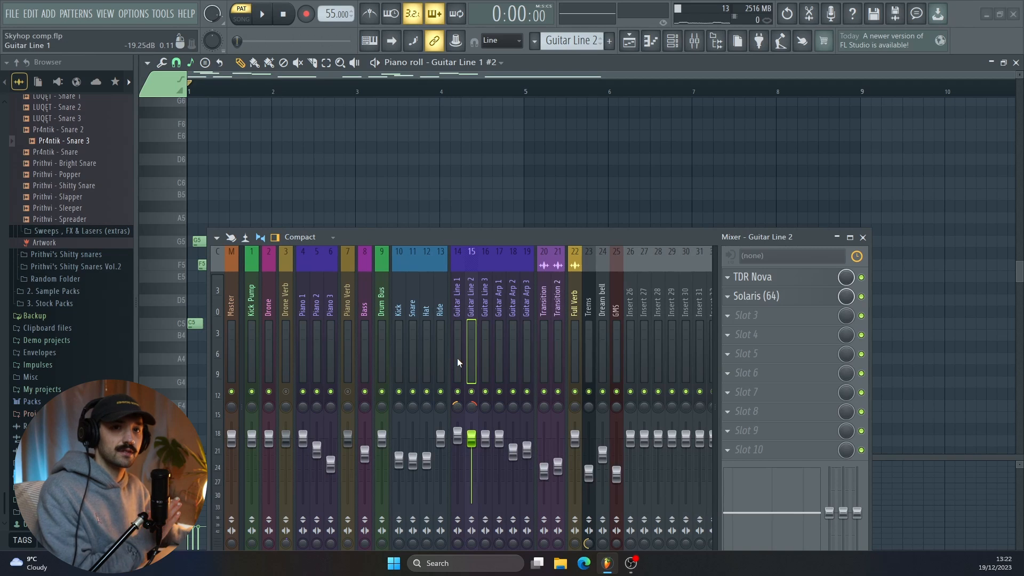
Close the mixer, return to the arrangement and play the Guitar 1 and Guitar 3 tracks together
click(863, 237)
click(627, 45)
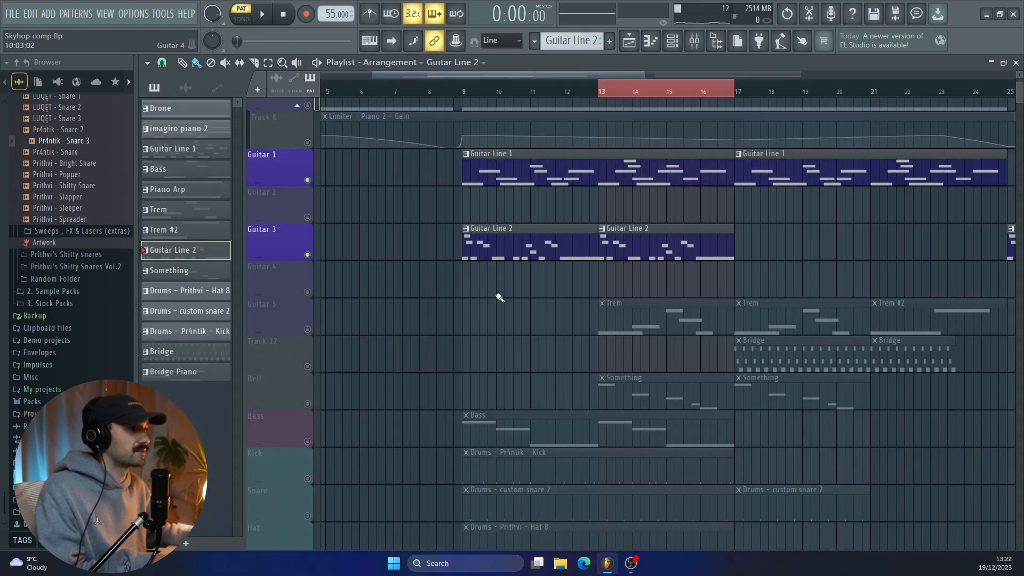
key(space)
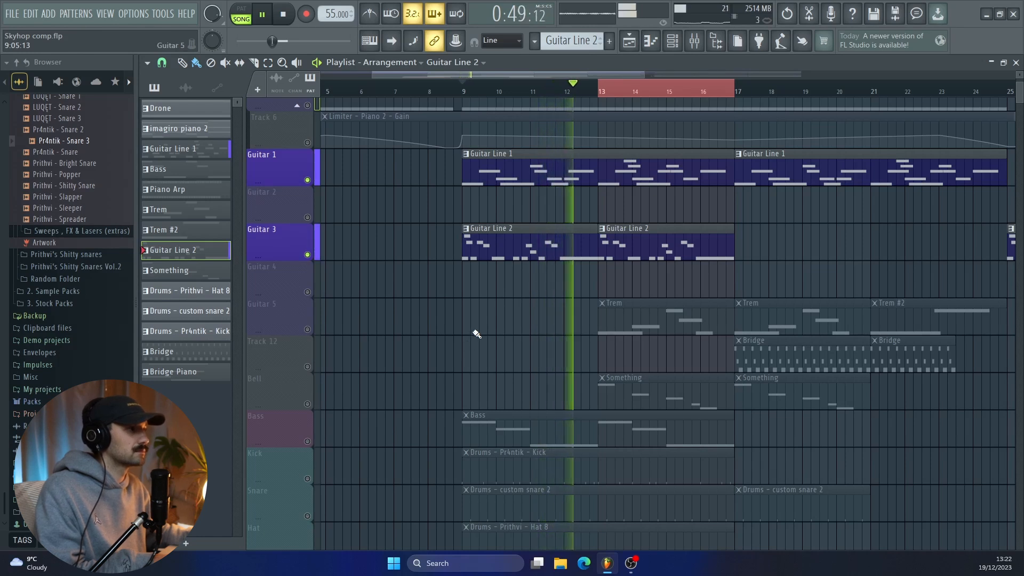
key(space)
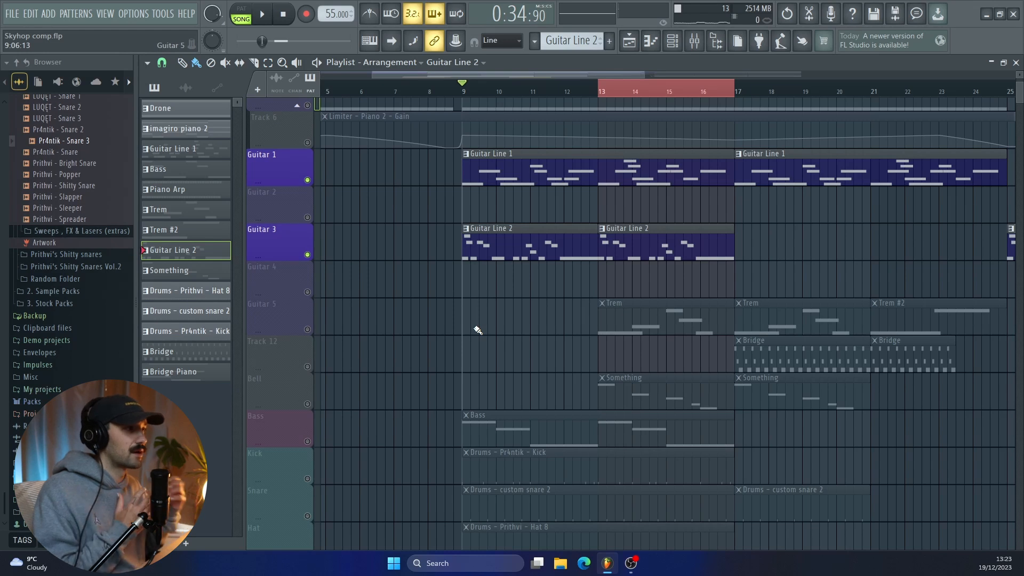
Solo and unsolo Guitar 1 to bring back the drone, piano and other melodic tracks, and play them from bar 9
scroll(386, 280, up, 3)
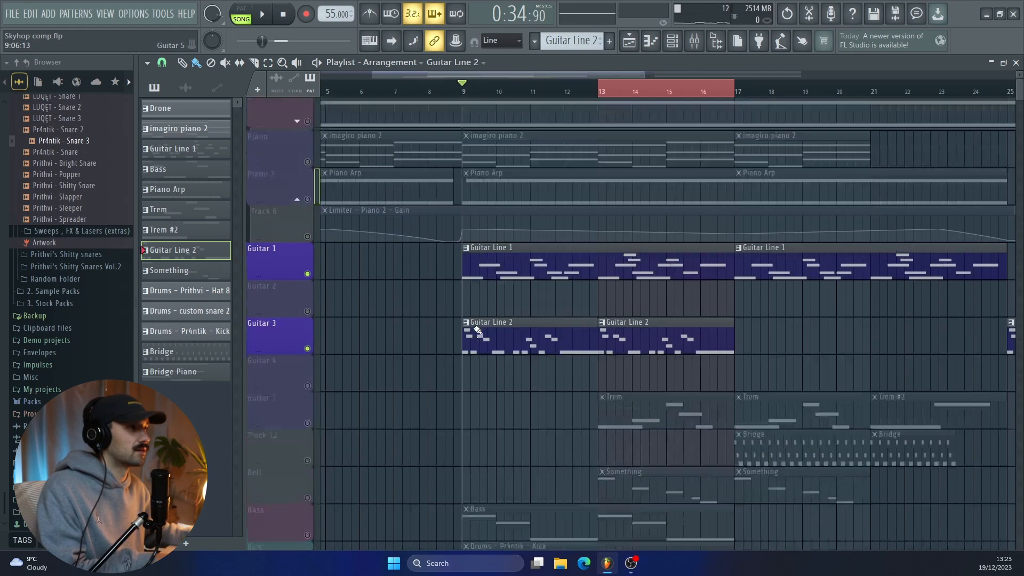
right_click(307, 292)
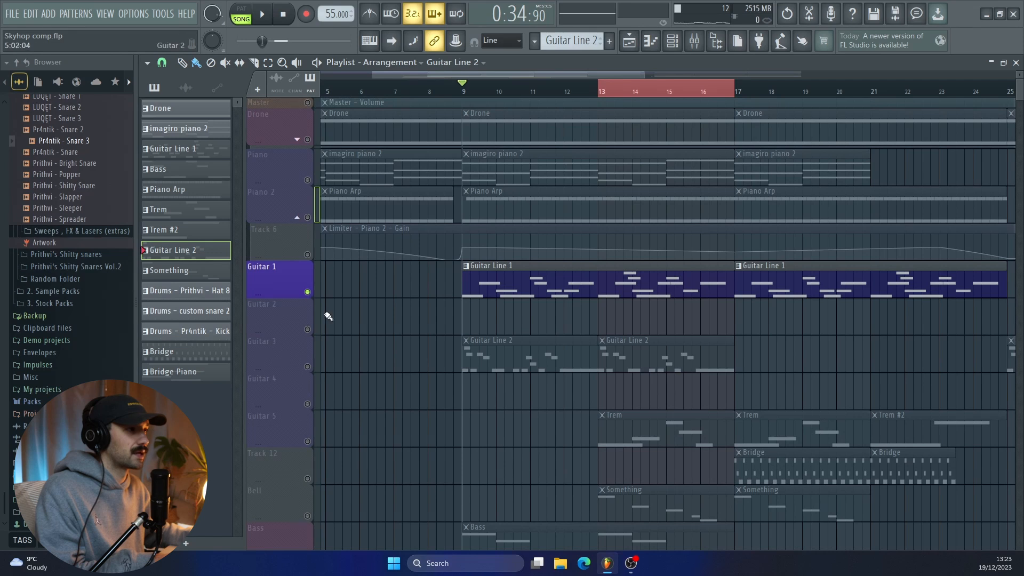
right_click(308, 292)
key(space)
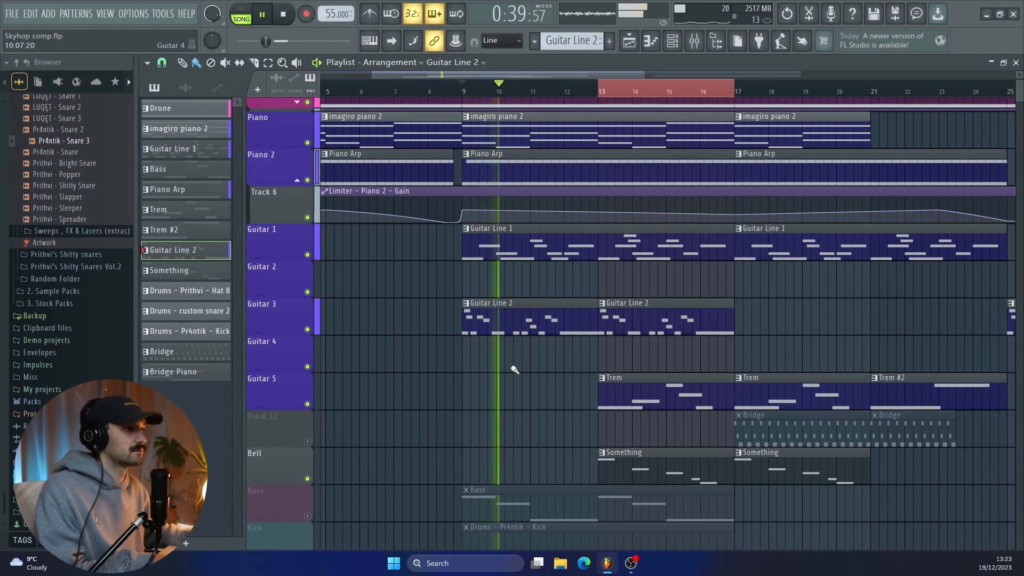
scroll(502, 367, up, 2)
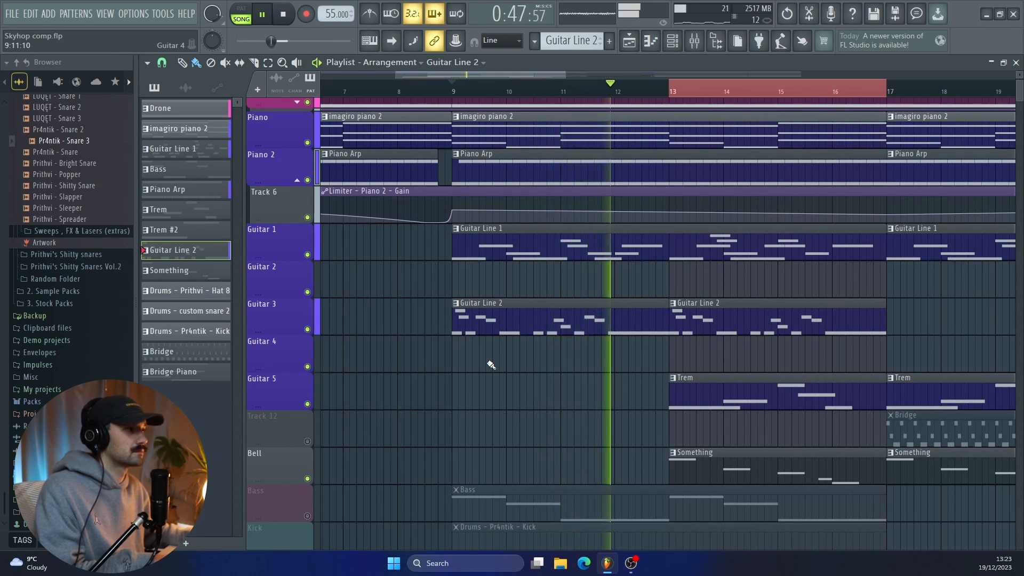
scroll(491, 365, down, 2)
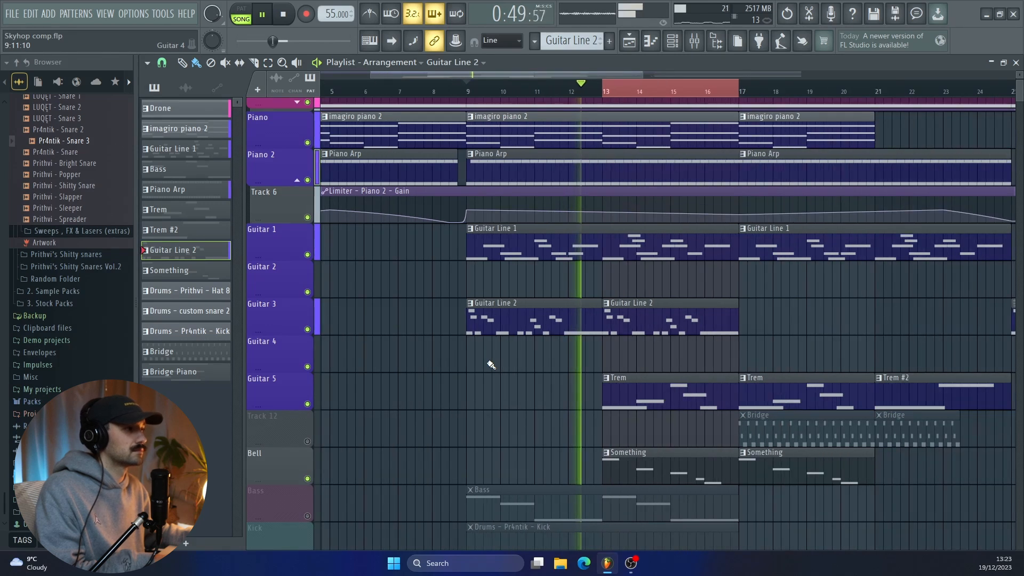
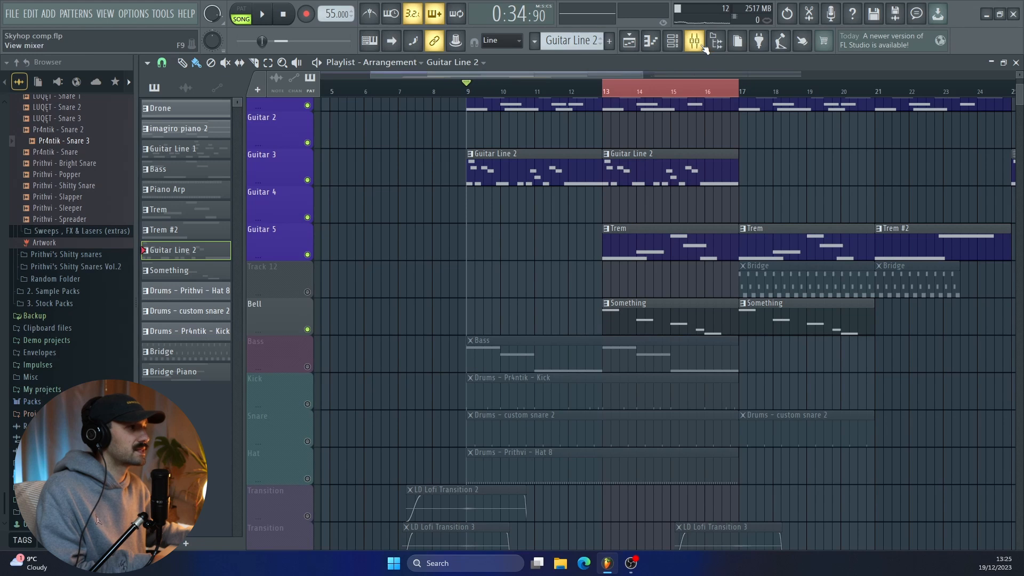
Show the mixer, inspect the Fruity parametric EQ 2 on the Bass track, and close it
click(695, 42)
click(365, 368)
click(771, 278)
drag(572, 239, 594, 421)
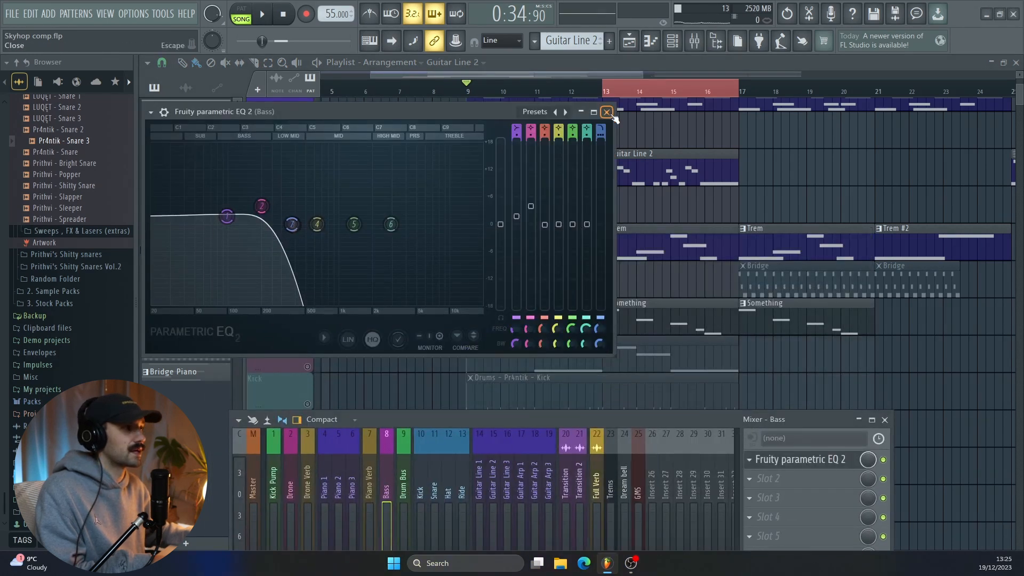
click(607, 111)
Open the Bass pattern's notes, view its Spitfire Audio instrument from the channel rack, and close both windows
double_click(498, 347)
click(673, 45)
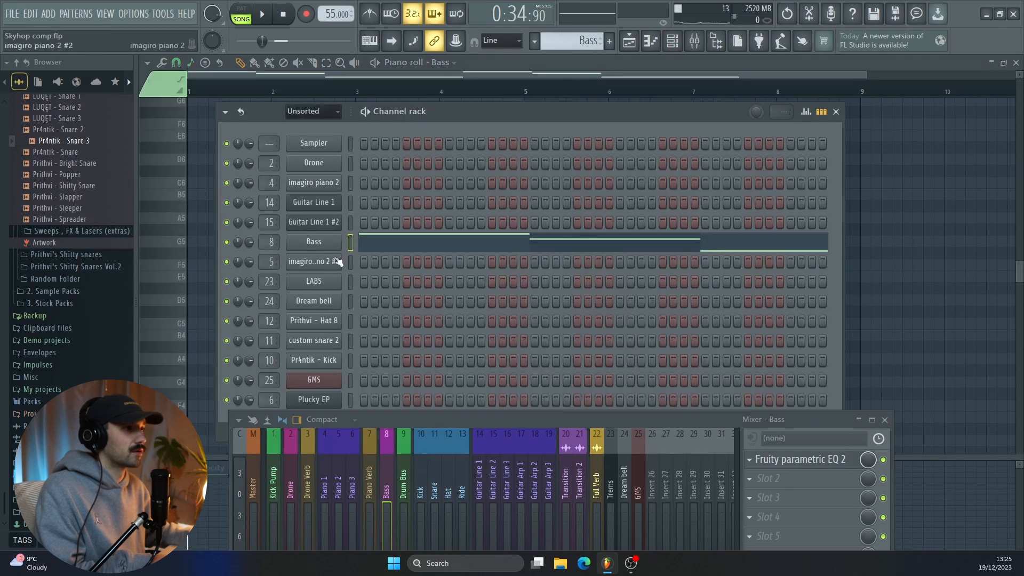
click(315, 243)
drag(535, 235, 535, 144)
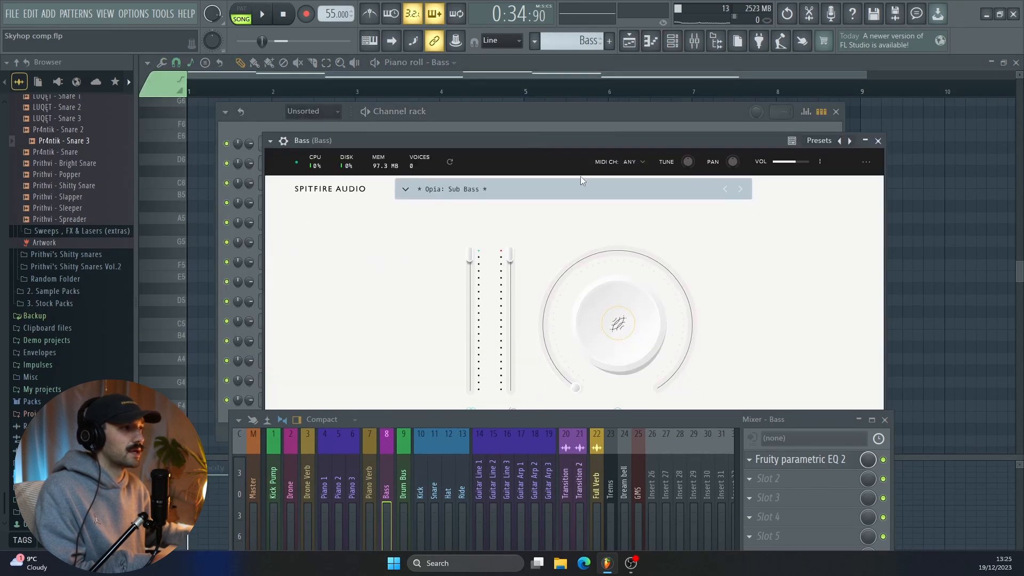
click(878, 141)
click(836, 112)
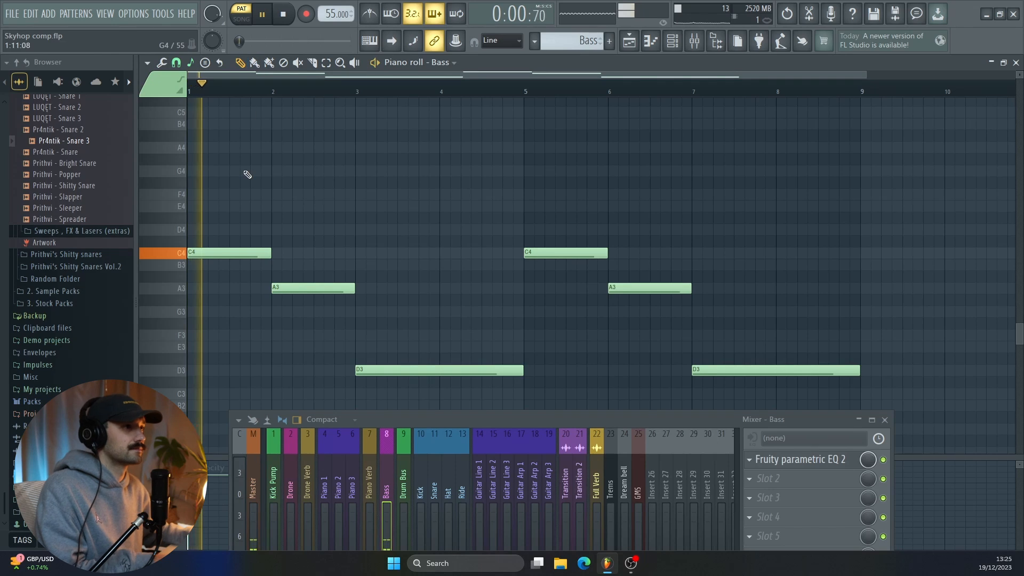
Play the Bass notes from bar 2 and from bar 3, and stop playback
click(274, 92)
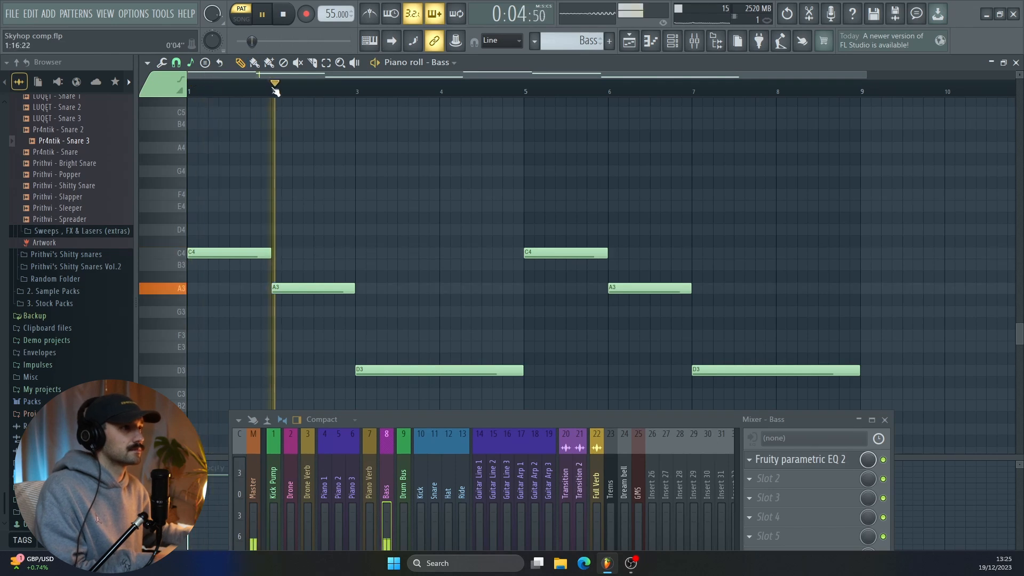
click(357, 92)
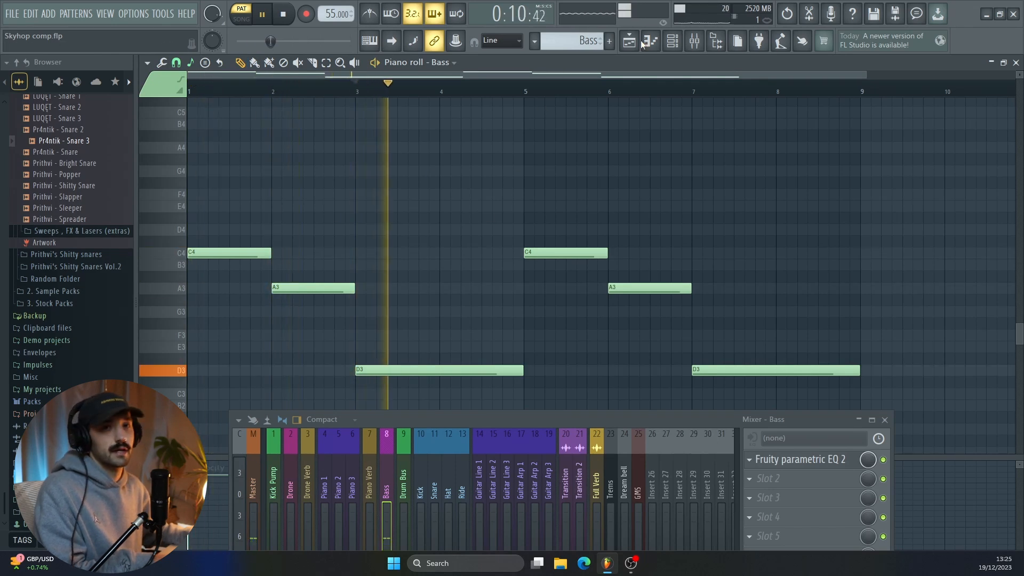
key(space)
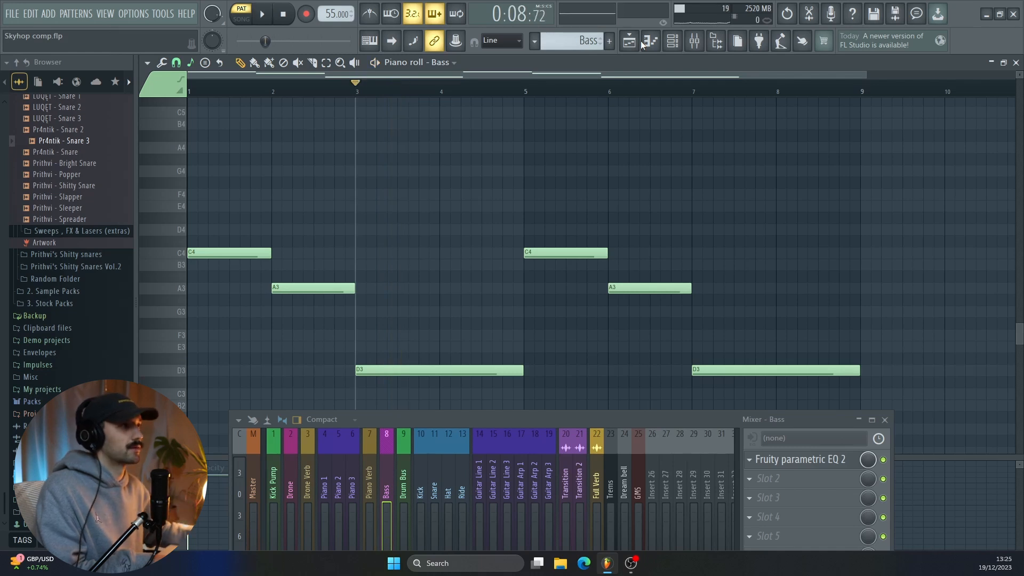
Return to the arrangement, solo the Kick track, enable the Snare track as well, and play from bar 9
click(634, 42)
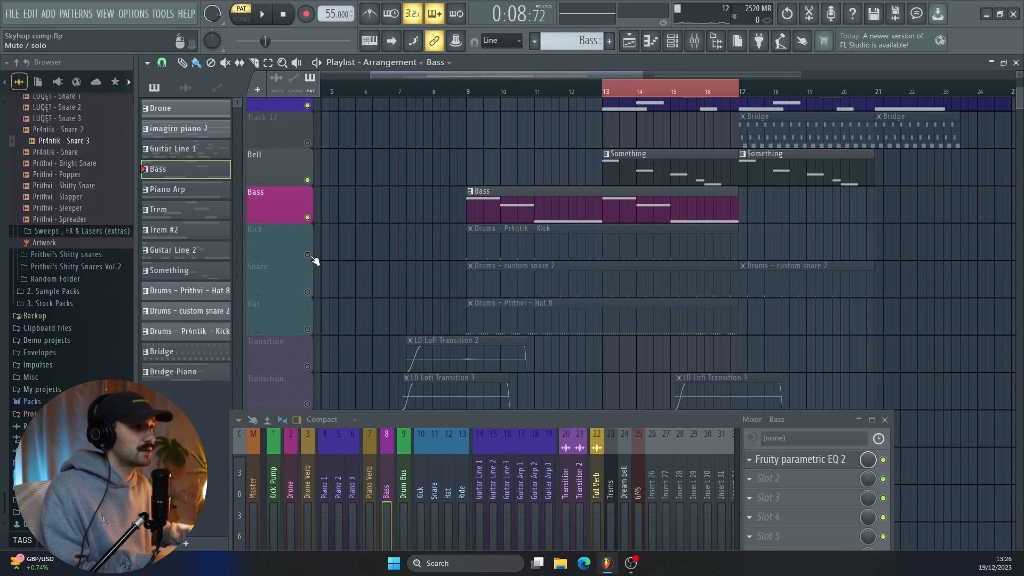
right_click(308, 255)
click(472, 95)
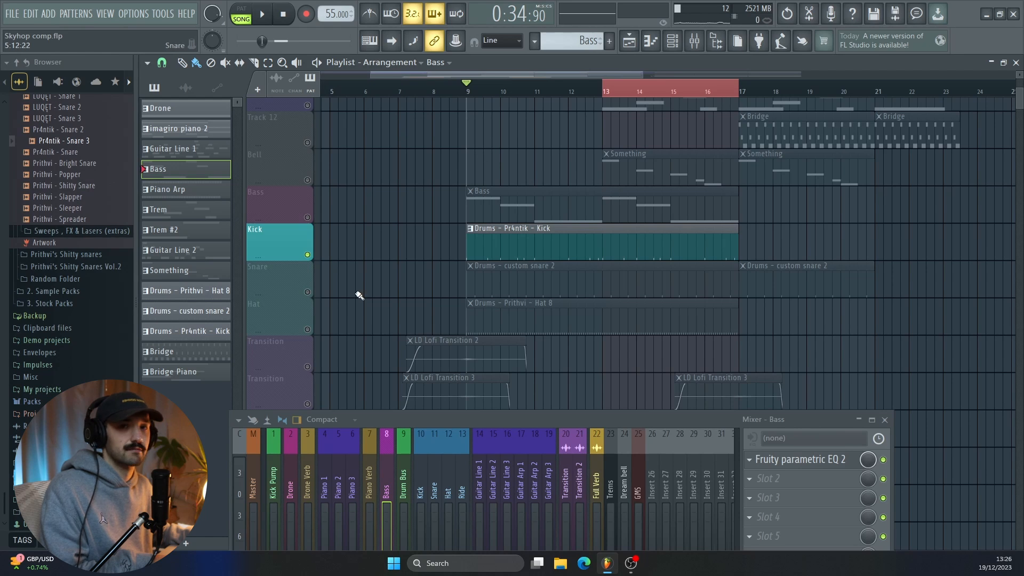
click(308, 292)
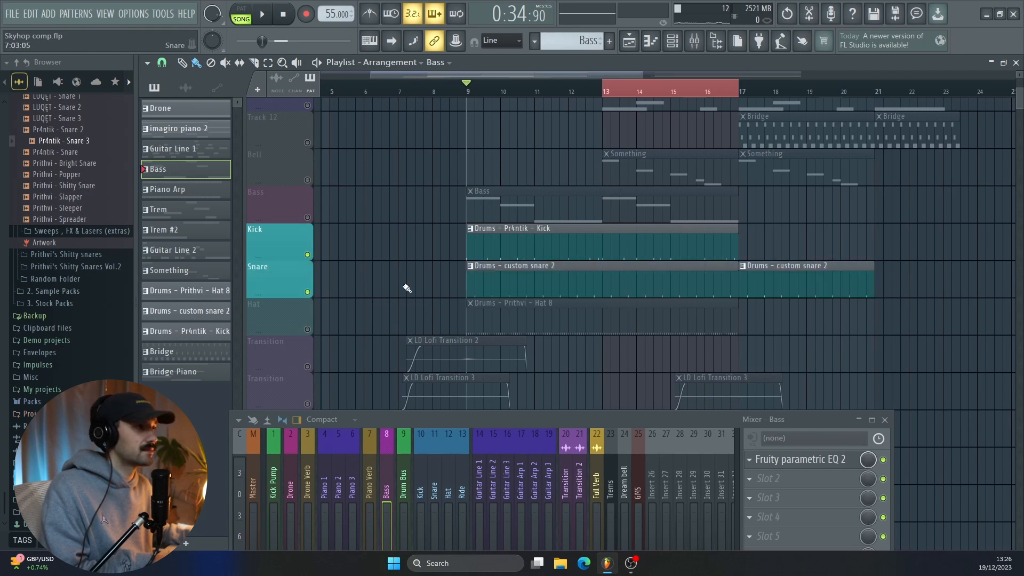
key(space)
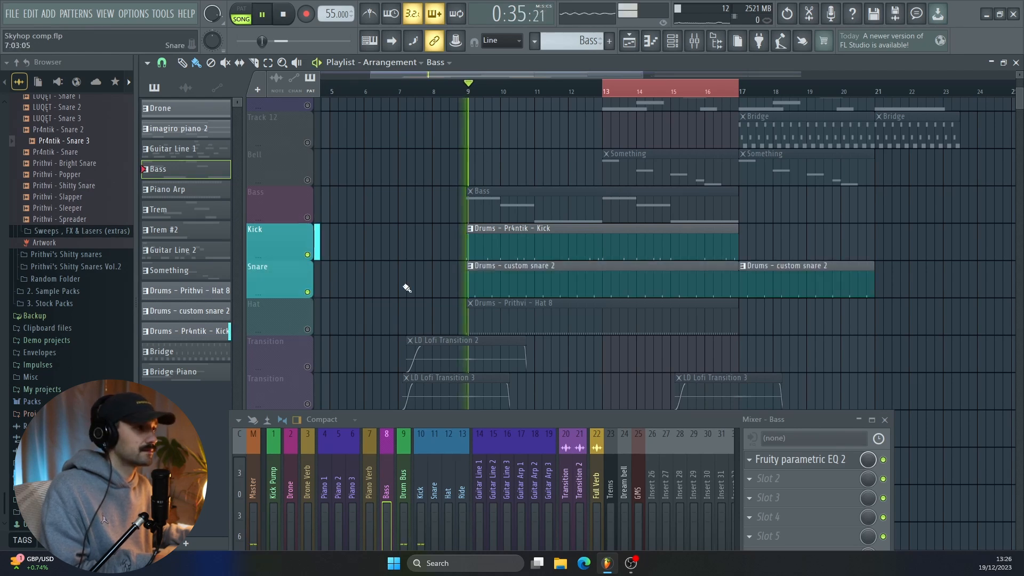
Enable the Hat track during playback, close the mixer, and stop after hearing the full drums
click(308, 329)
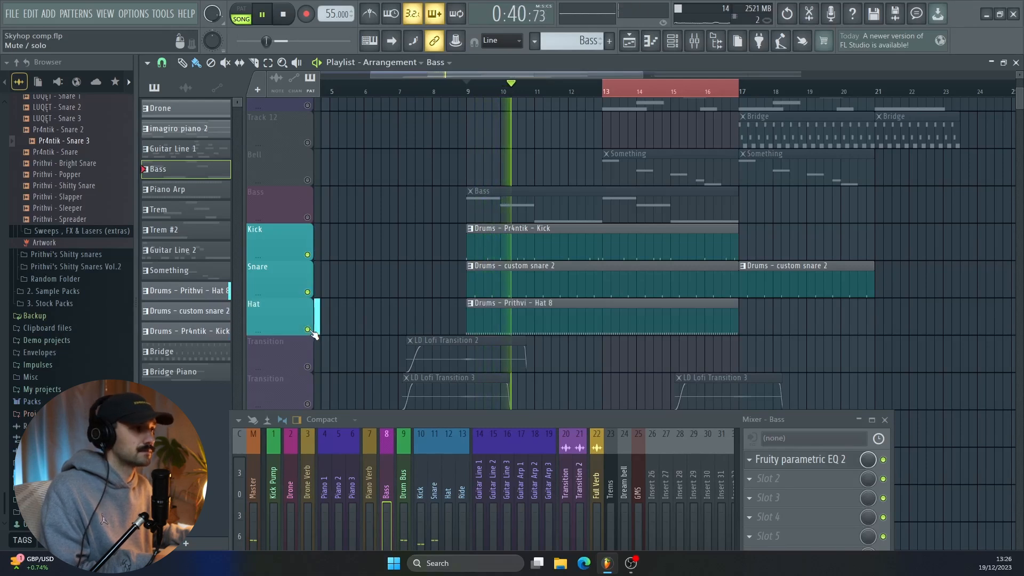
click(885, 420)
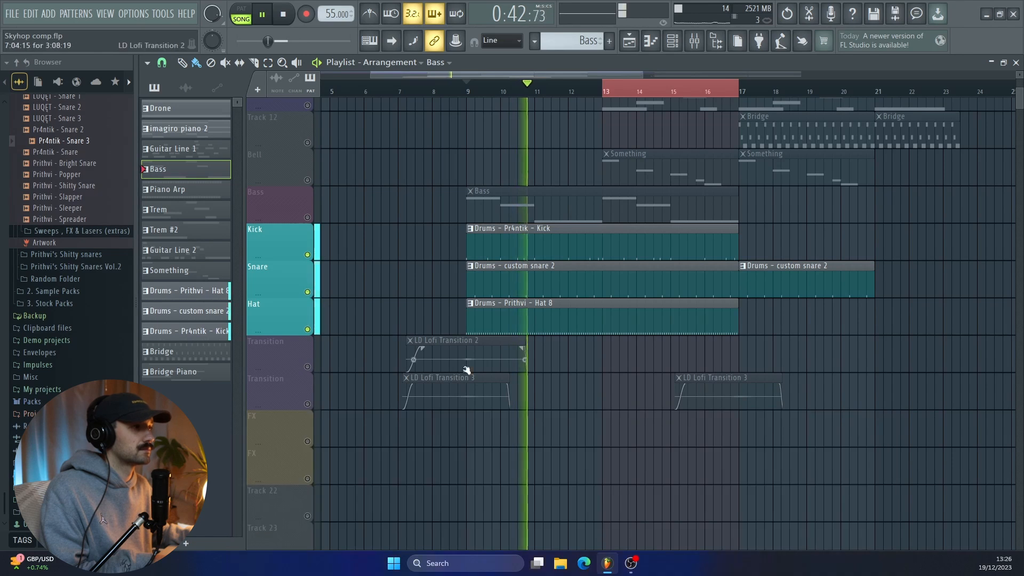
key(space)
Solo and unsolo the Hat track to enable every track, play the arrangement, and mute both Transition tracks
right_click(308, 331)
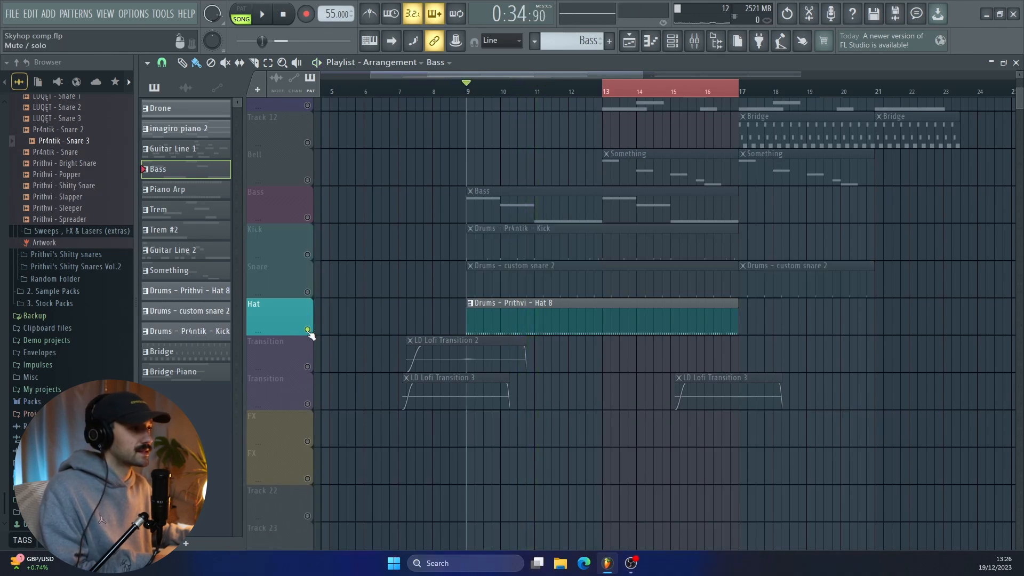
right_click(308, 331)
key(space)
drag(308, 367, 308, 405)
scroll(690, 196, up, 2)
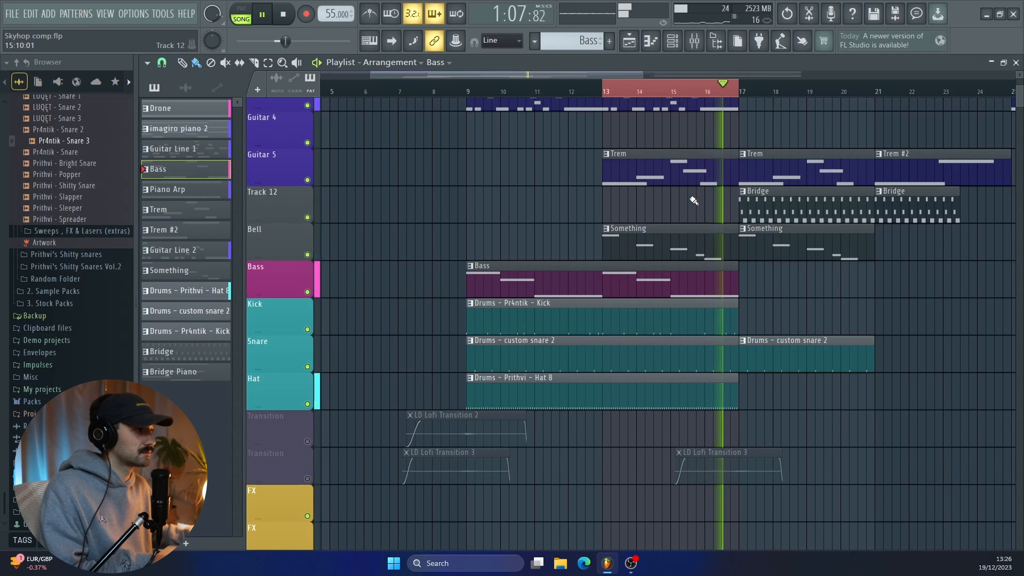
key(space)
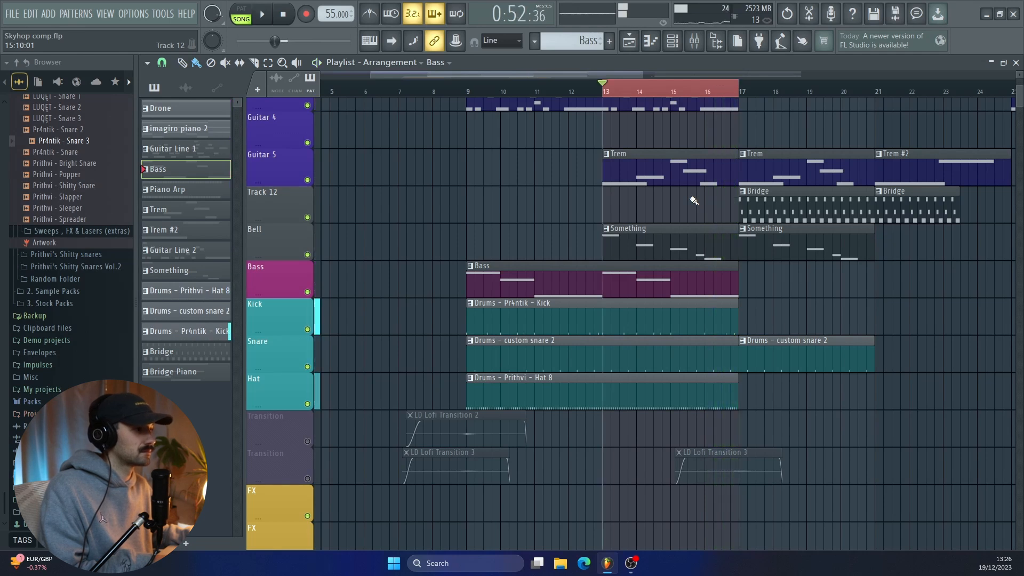
Mark bars 9 to 17 as the arrangement's time selection, and move the selection to bars 17 to 26
scroll(693, 199, up, 5)
drag(467, 91, 739, 90)
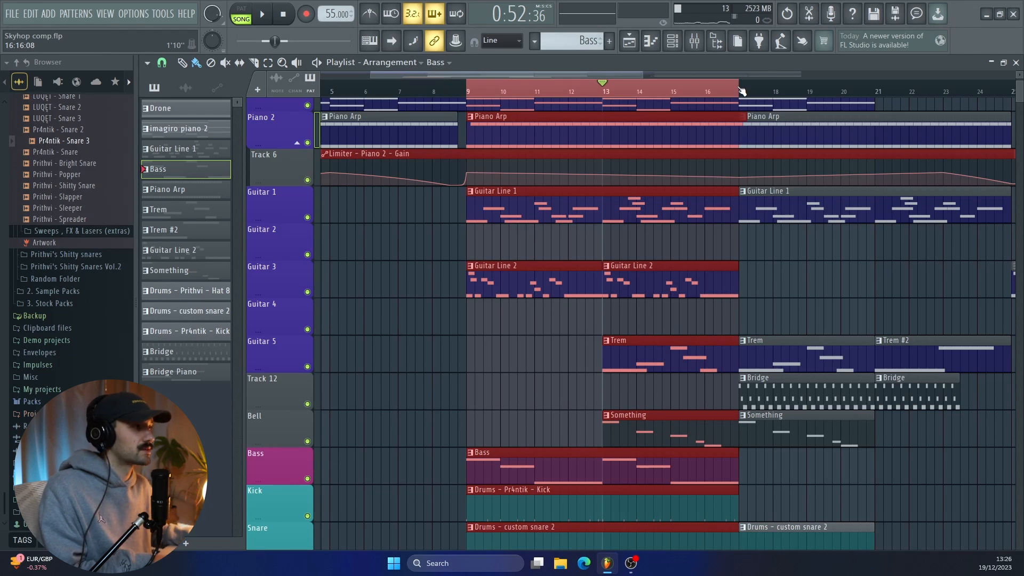
scroll(869, 184, down, 3)
drag(875, 187, 552, 186)
drag(475, 92, 651, 85)
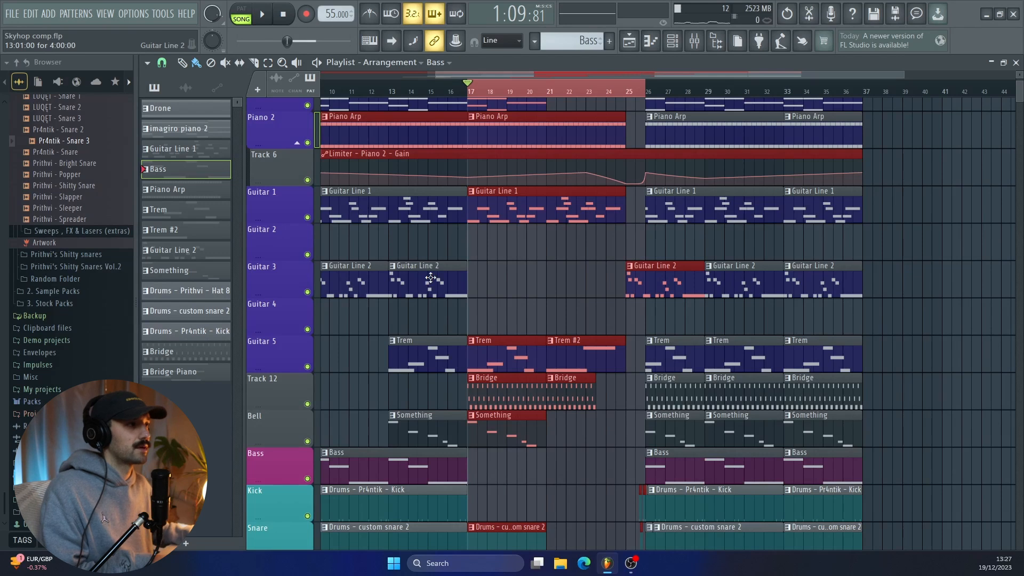
Select only the Something clip at bar 17 on the Bell track, and clear the clip selection
scroll(494, 170, up, 2)
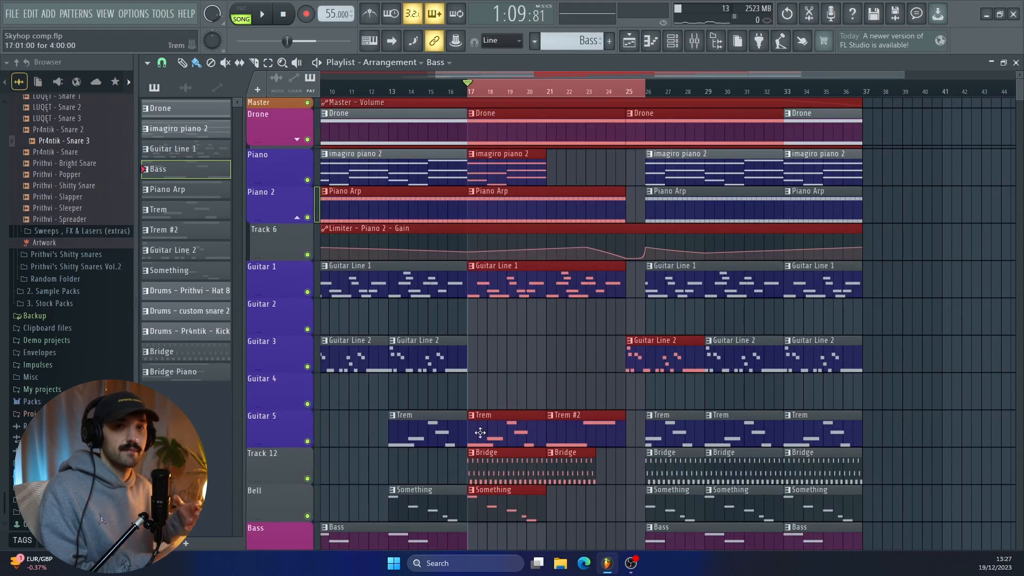
ctrl+click(488, 493)
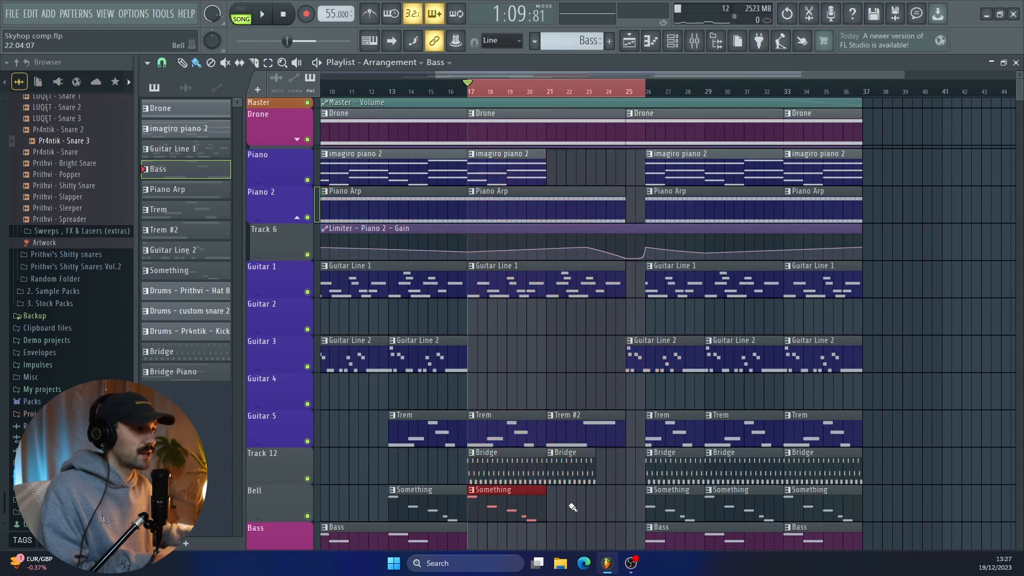
ctrl+click(571, 506)
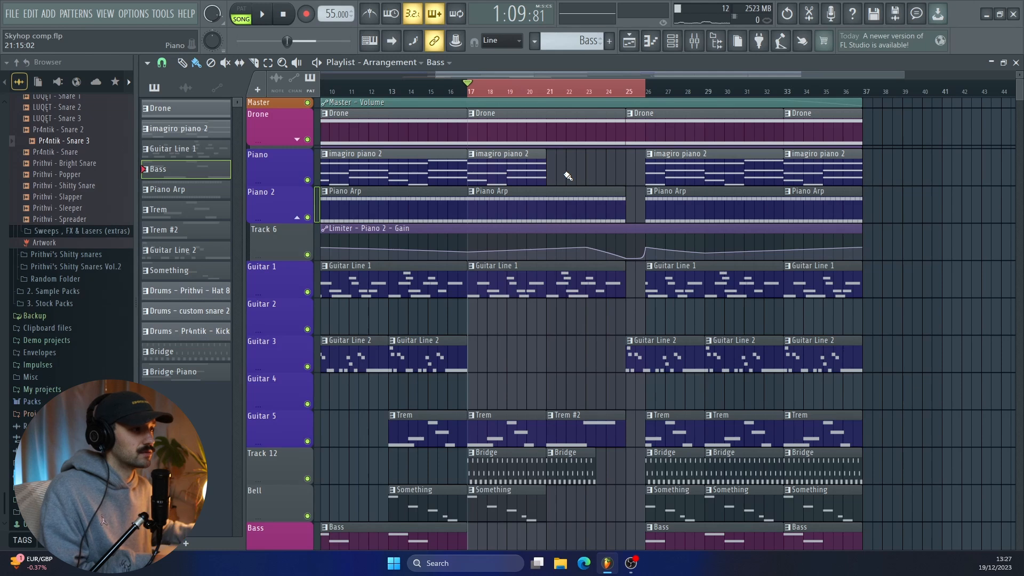
Open the Bridge pattern's notes from its Track 12 clip at bar 17, and play the pattern on its own
scroll(511, 460, down, 1)
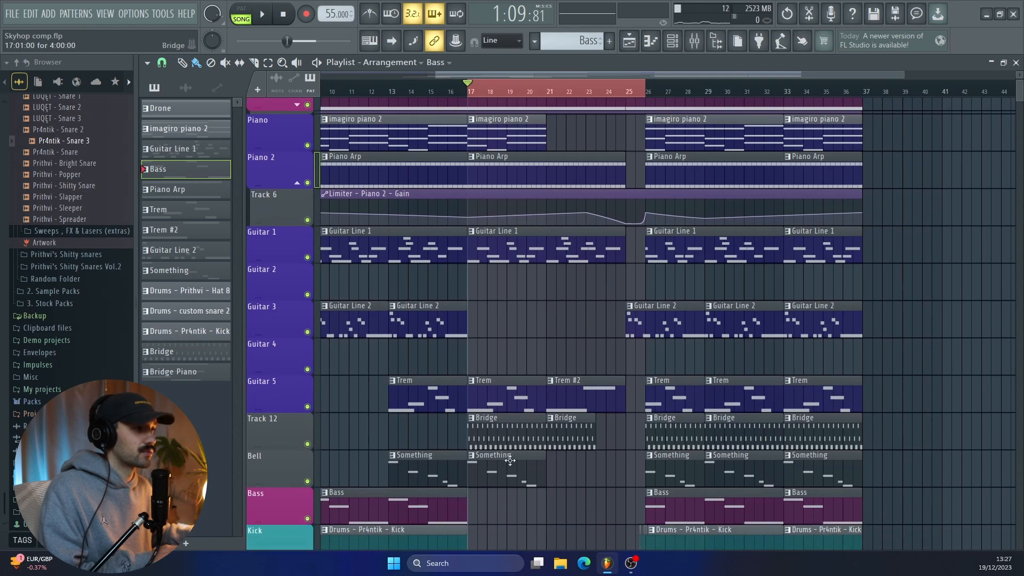
double_click(503, 432)
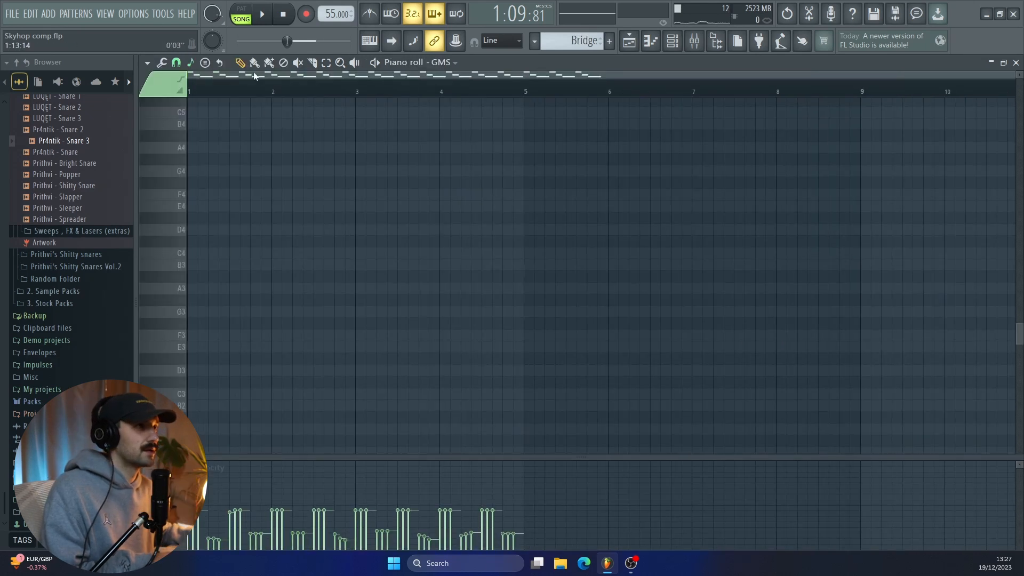
click(252, 22)
scroll(259, 174, up, 5)
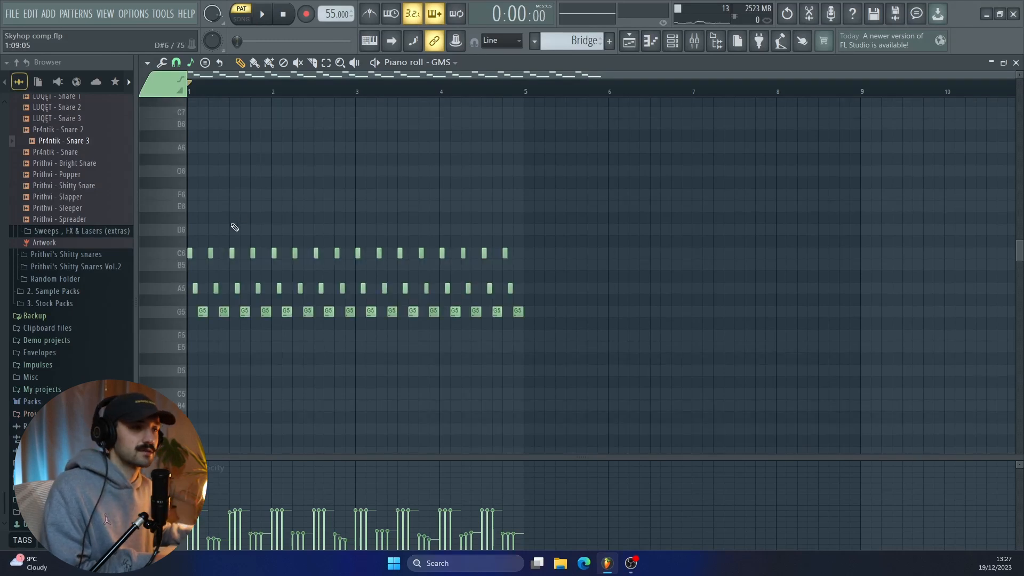
key(space)
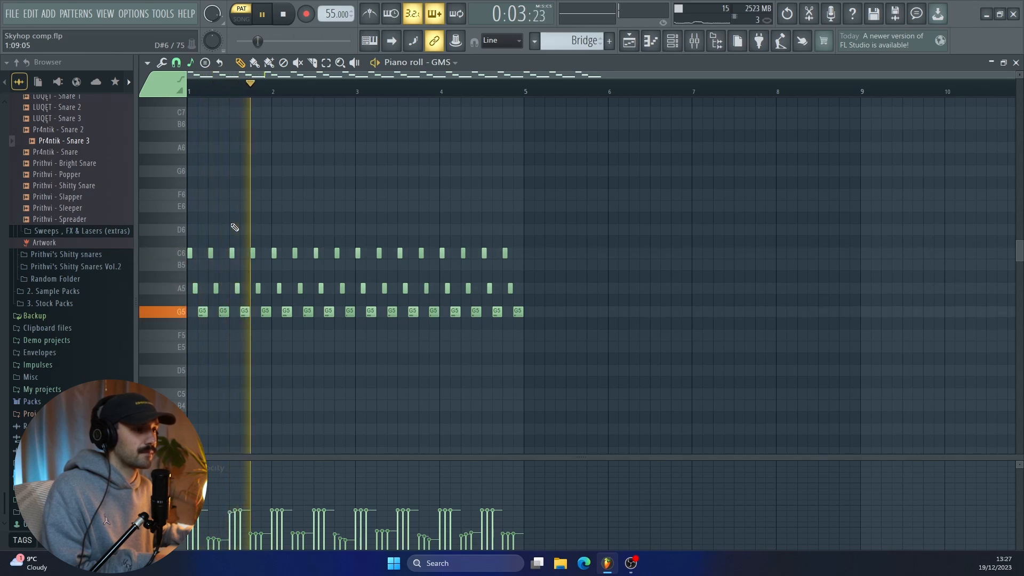
key(space)
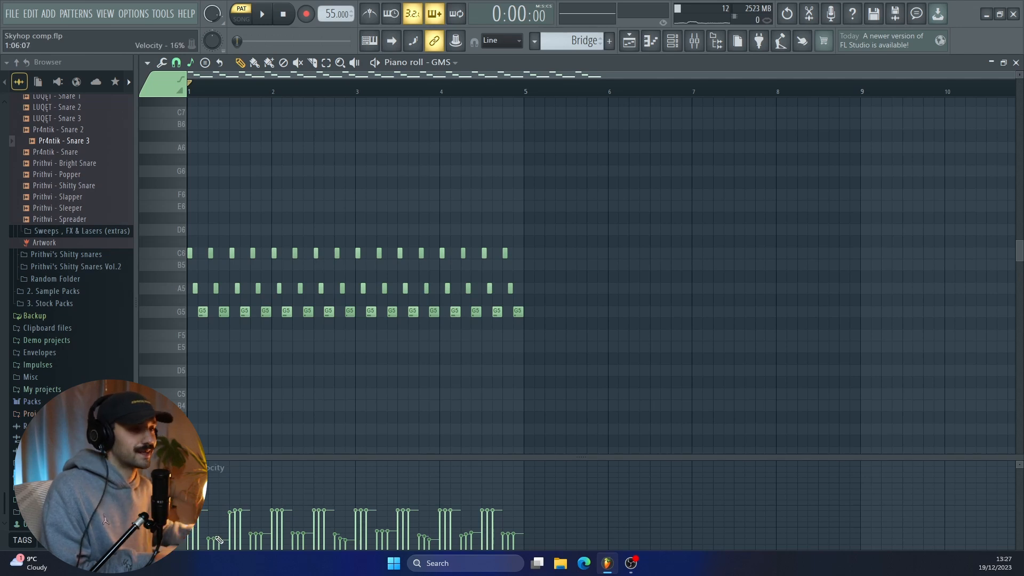
Return to the playlist and play the full arrangement from bar 17, stopping after the second Bridge clip starts
key(F5)
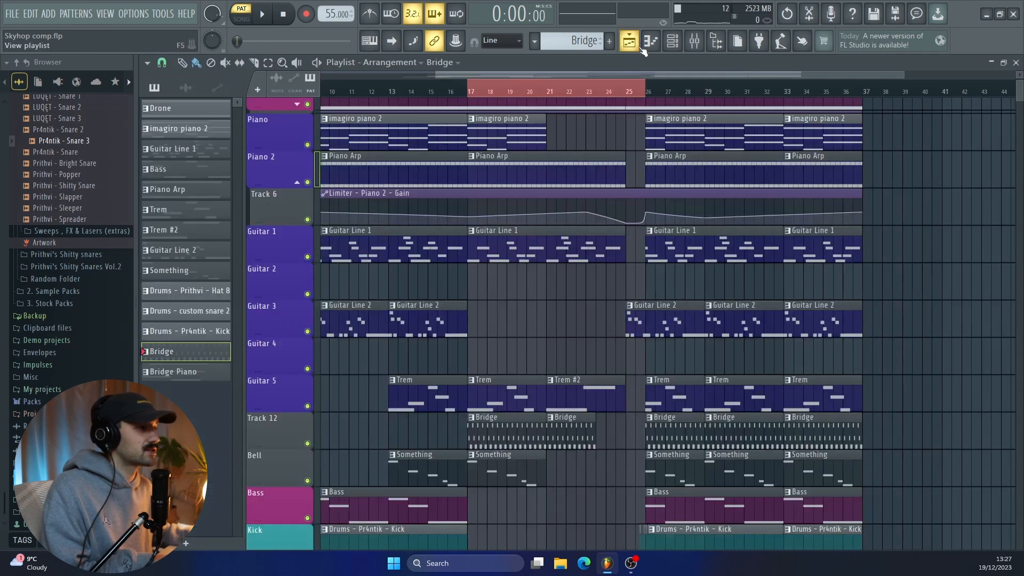
click(478, 92)
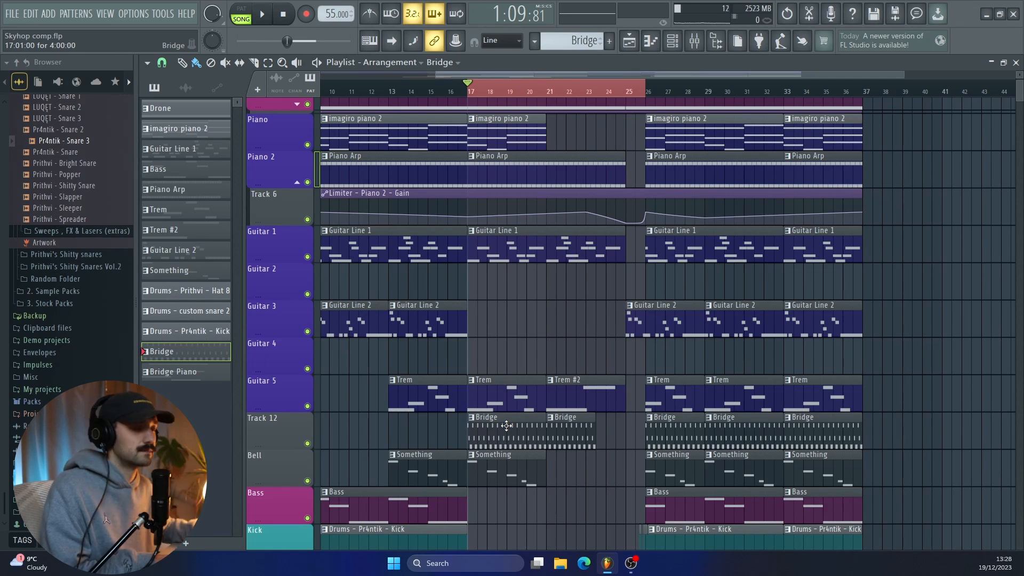
scroll(506, 425, up, 3)
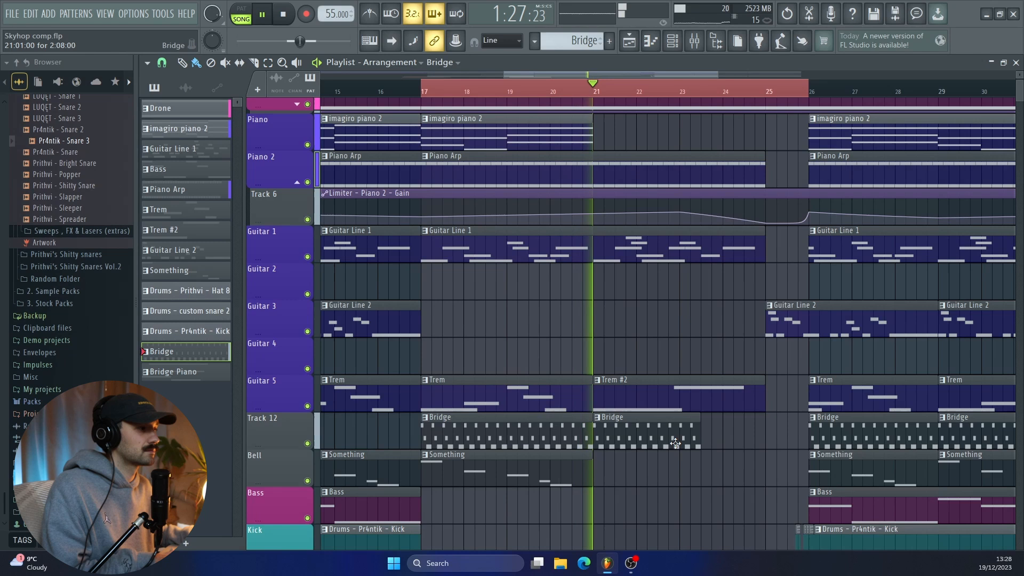
key(space)
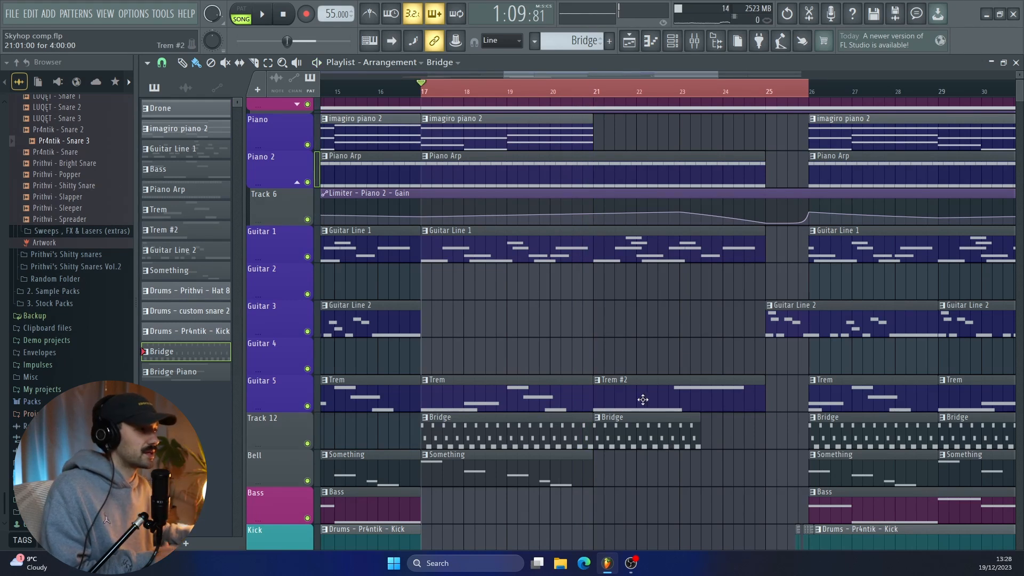
Examine the Trem #2 clip's notes in the piano roll from their start, and return to the playlist
double_click(643, 400)
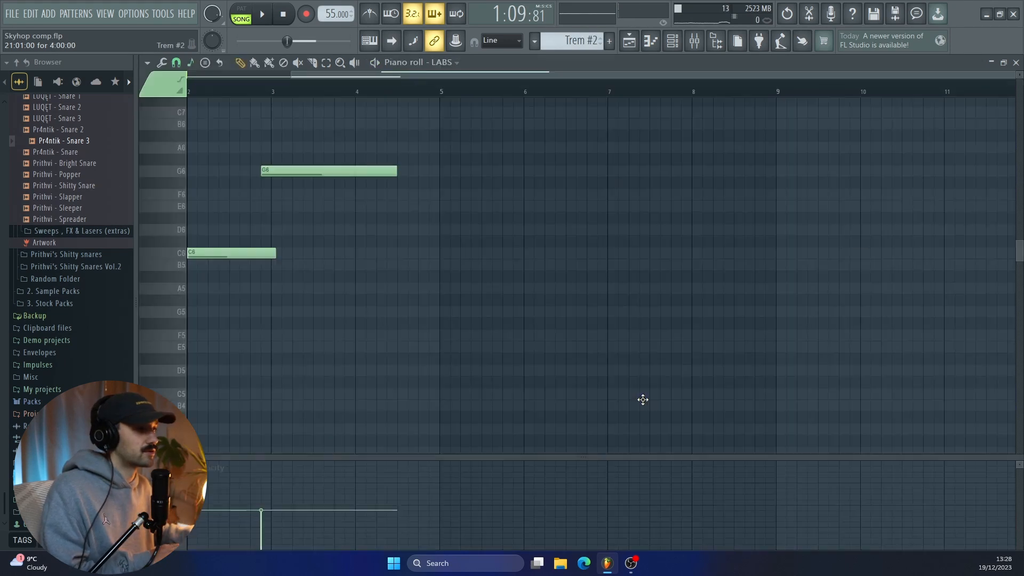
scroll(434, 376, left, 1)
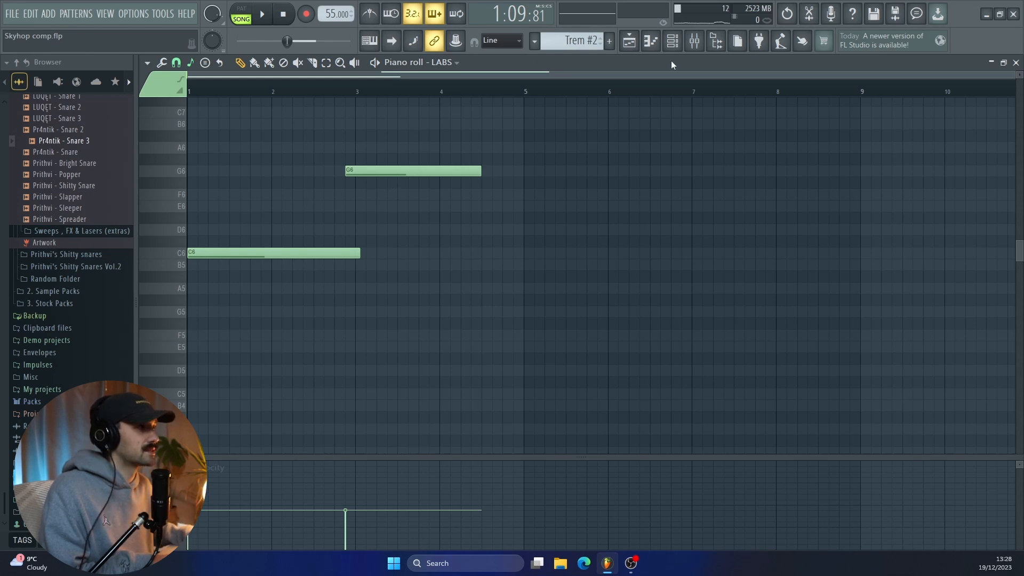
click(642, 43)
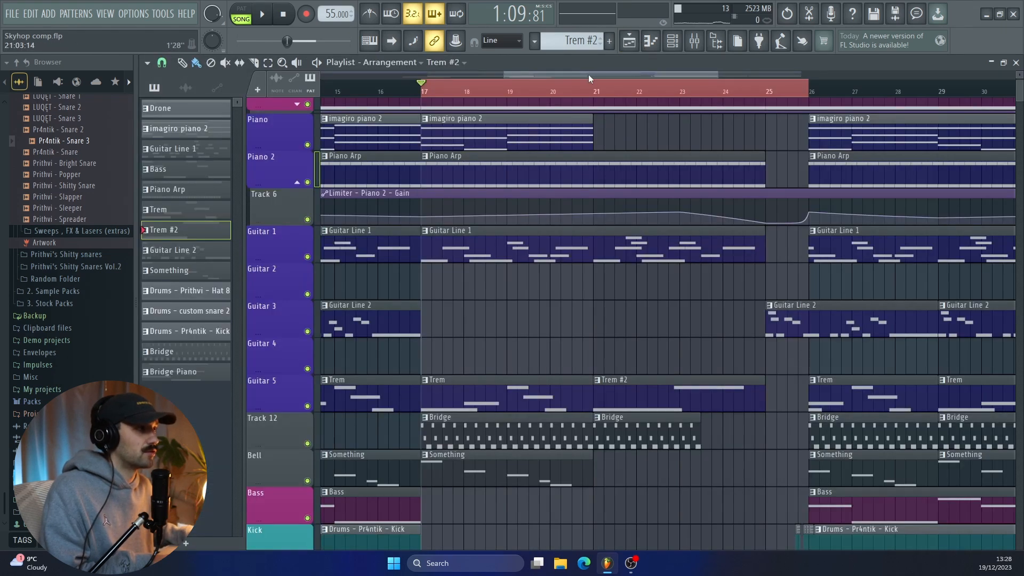
Play the arrangement from bar 21 to hear the stripped-back second half of the bridge, and stop playback
click(594, 90)
key(space)
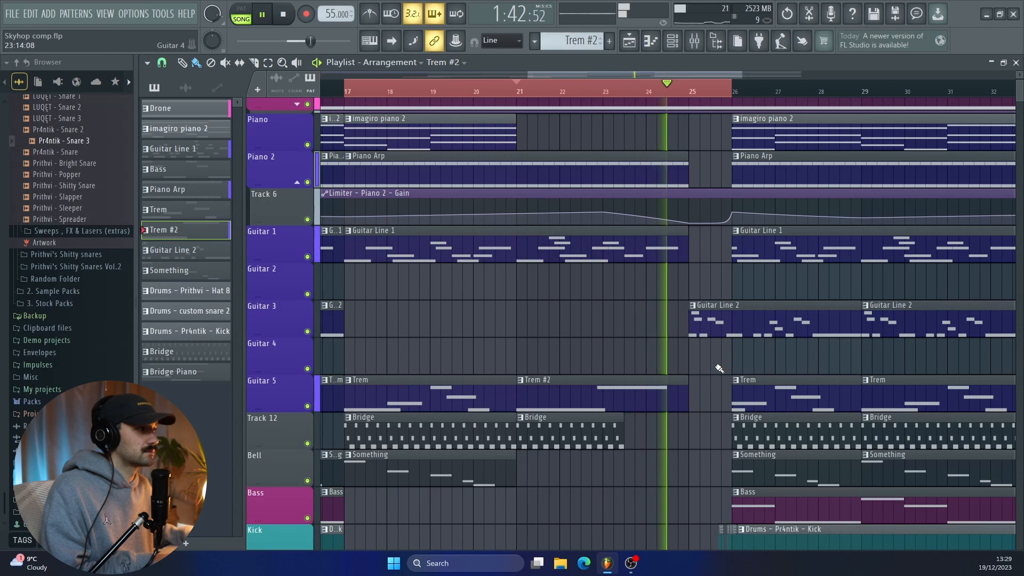
key(space)
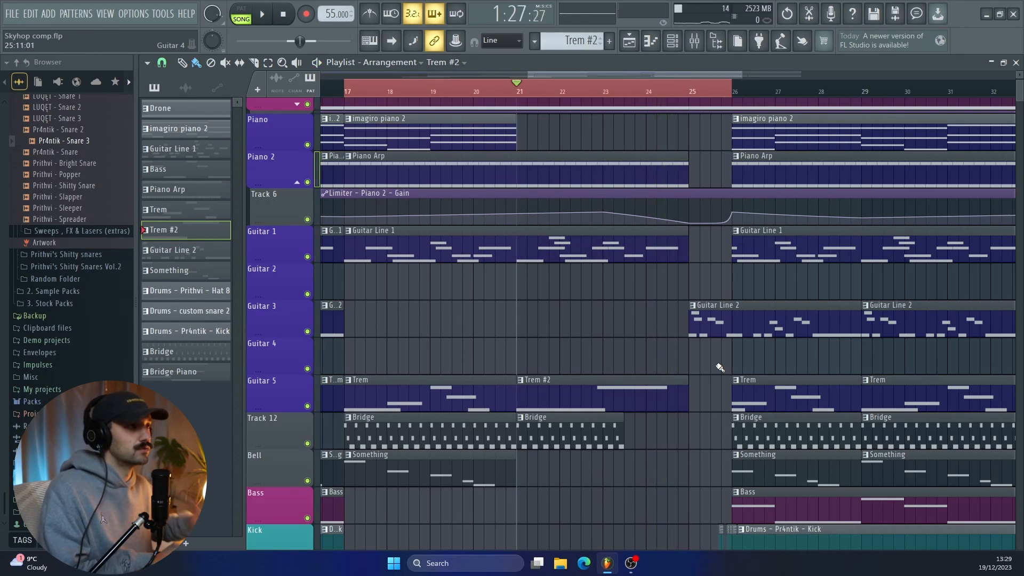
Mark bars 25 to 26 as the time selection and examine its clips from the Drone down to the drum tracks
scroll(721, 368, up, 1)
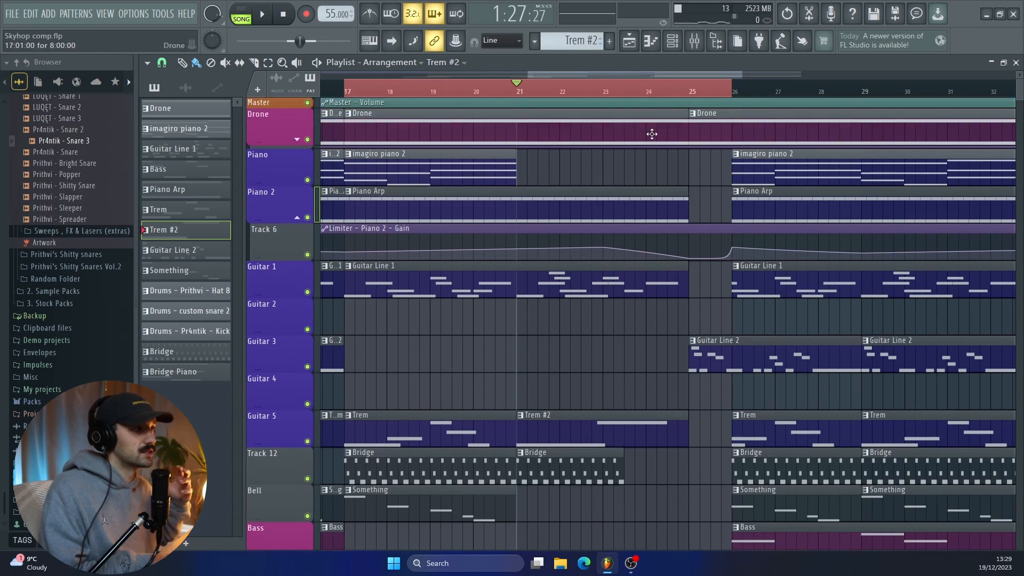
scroll(670, 101, right, 5)
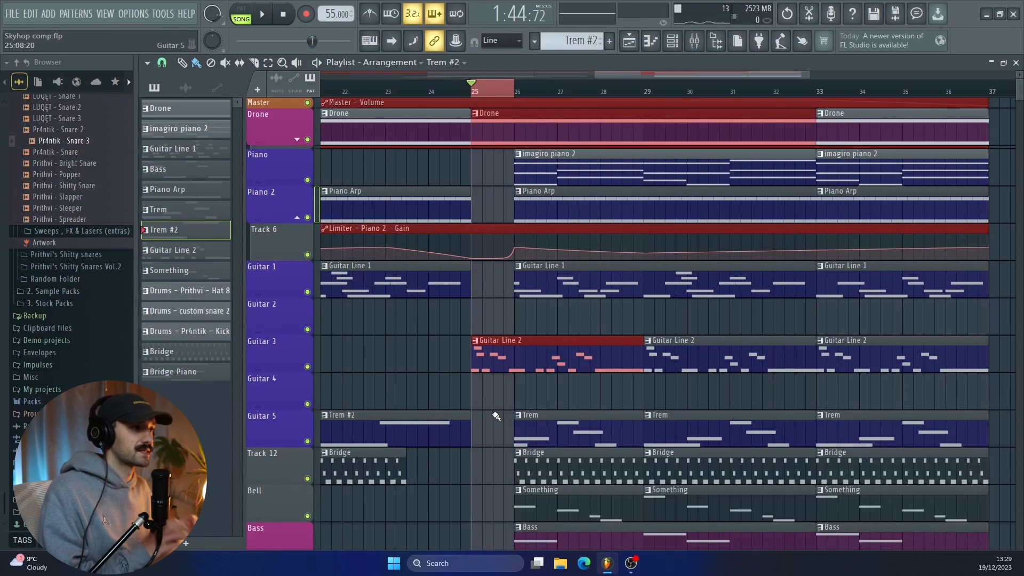
scroll(496, 416, down, 3)
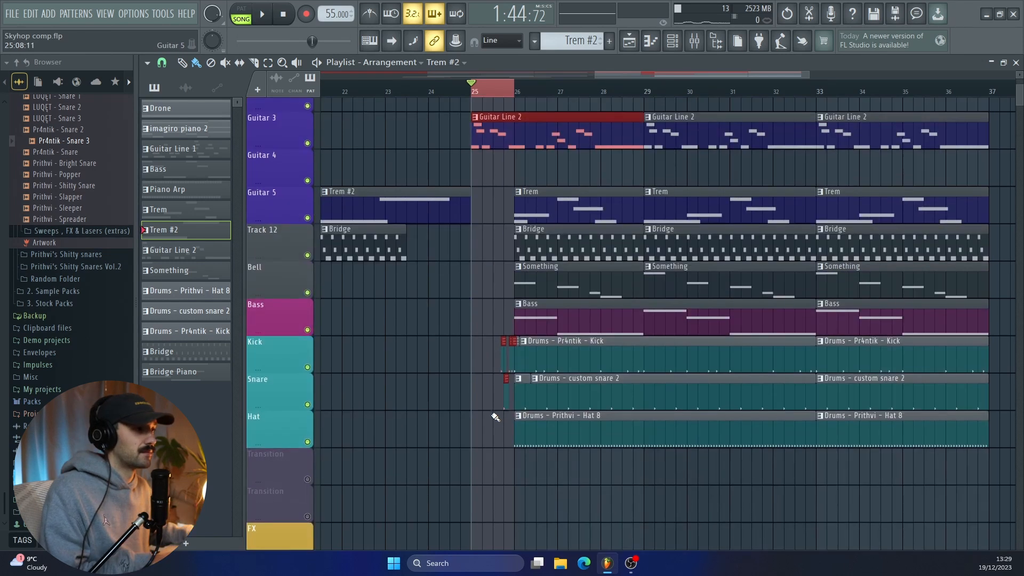
ctrl+scroll(509, 373, up, 4)
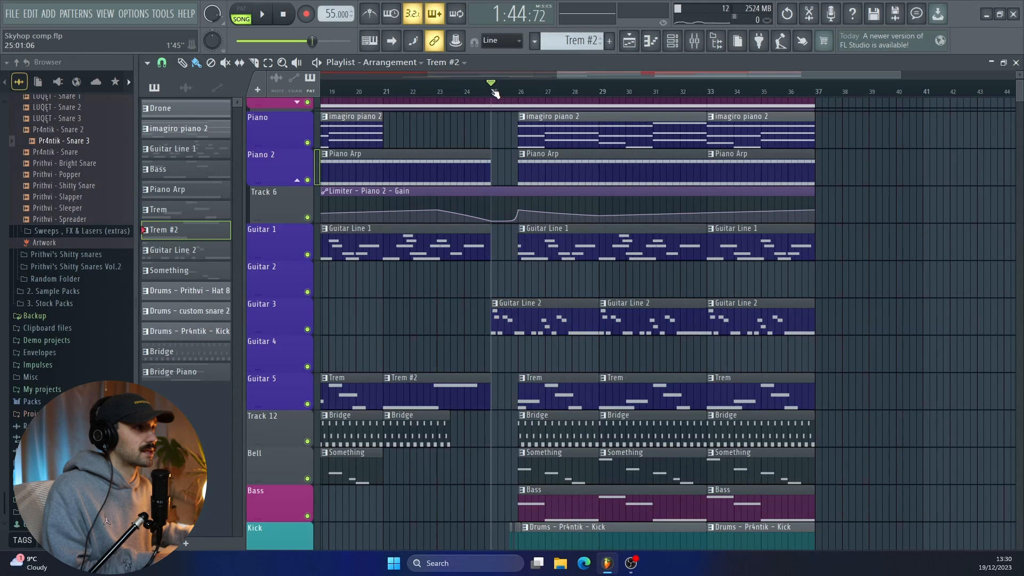
Mark bars 25 to 37 as the arrangement's time selection, and play the final section
drag(493, 92, 727, 92)
key(space)
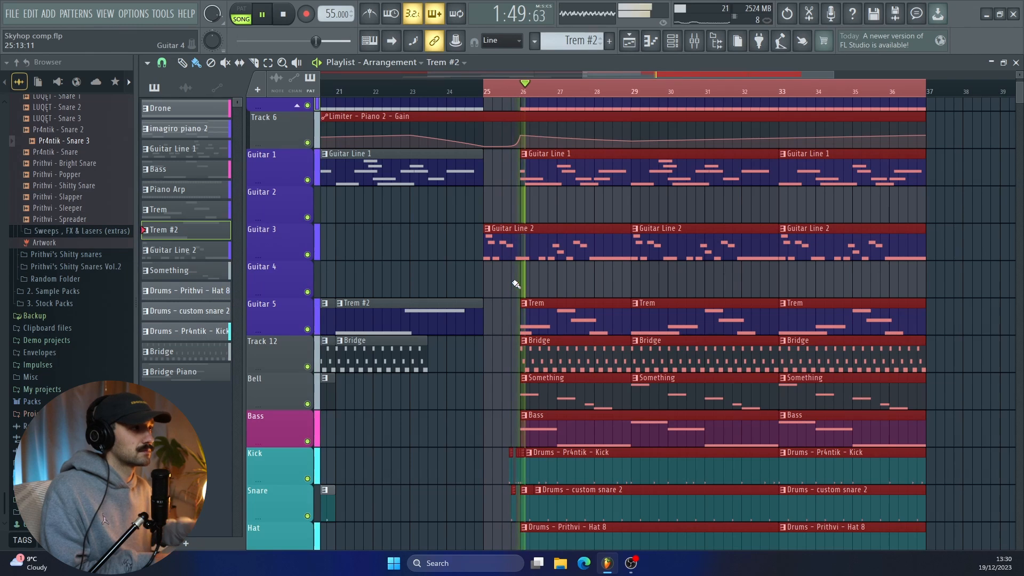
scroll(546, 314, up, 2)
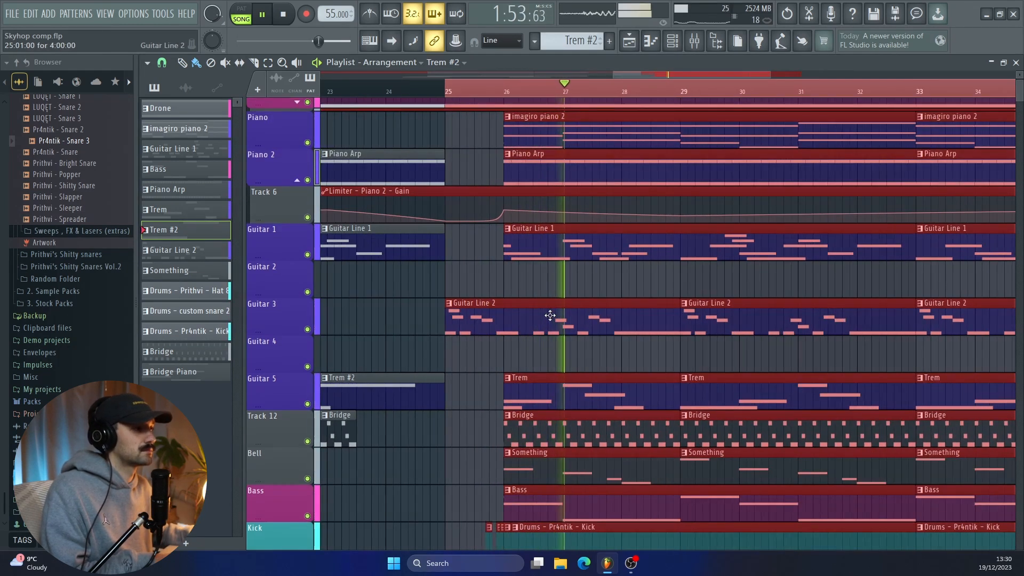
scroll(547, 314, down, 2)
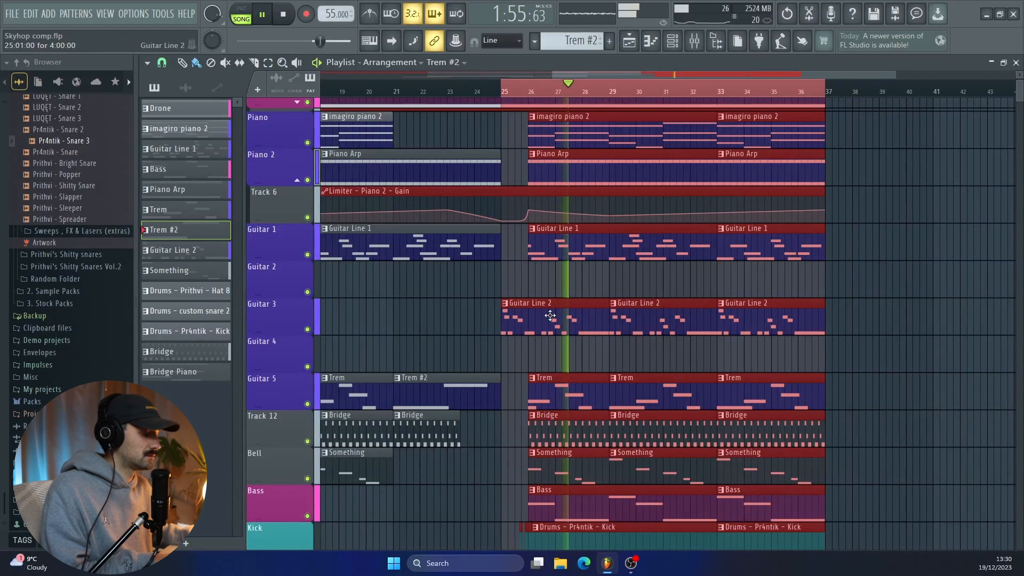